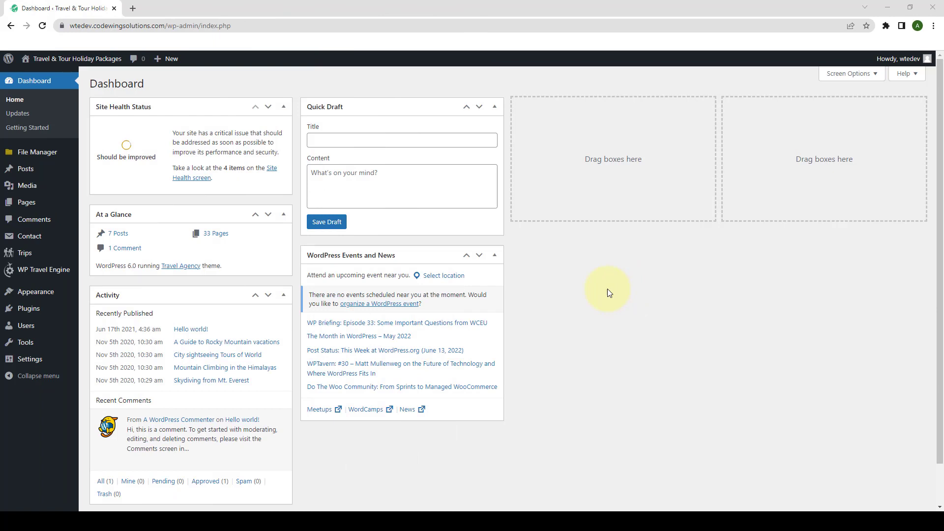
Upload the Midtrans.zip archive through Plugins > Add New > Upload Plugin and start installing it.
mouse_move(61, 307)
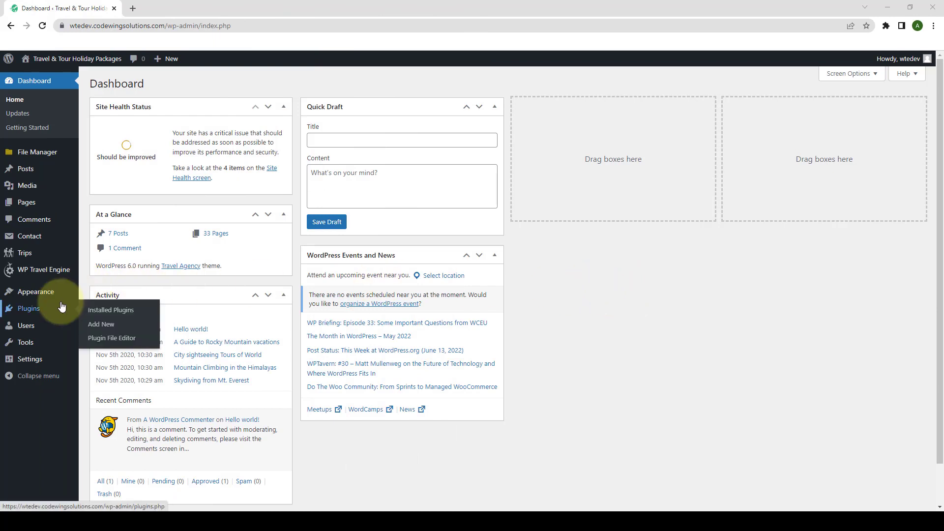
click(108, 326)
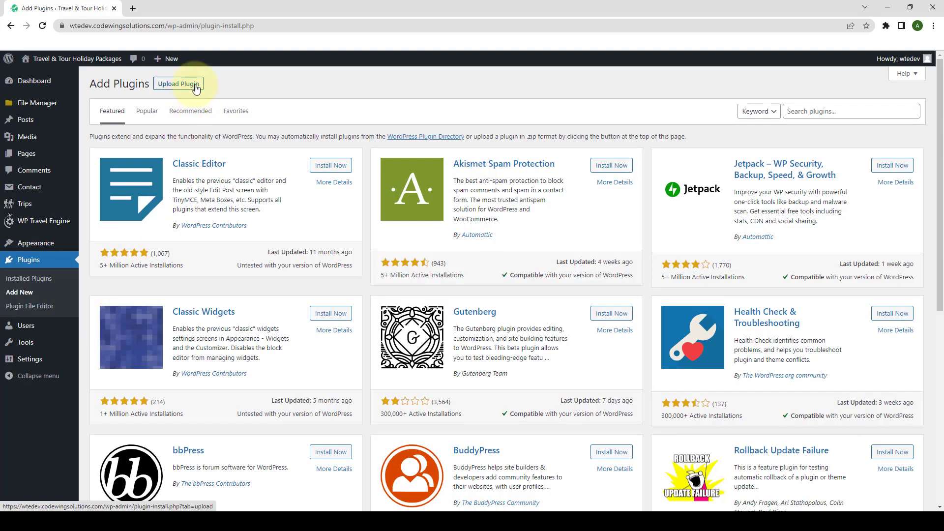
click(195, 86)
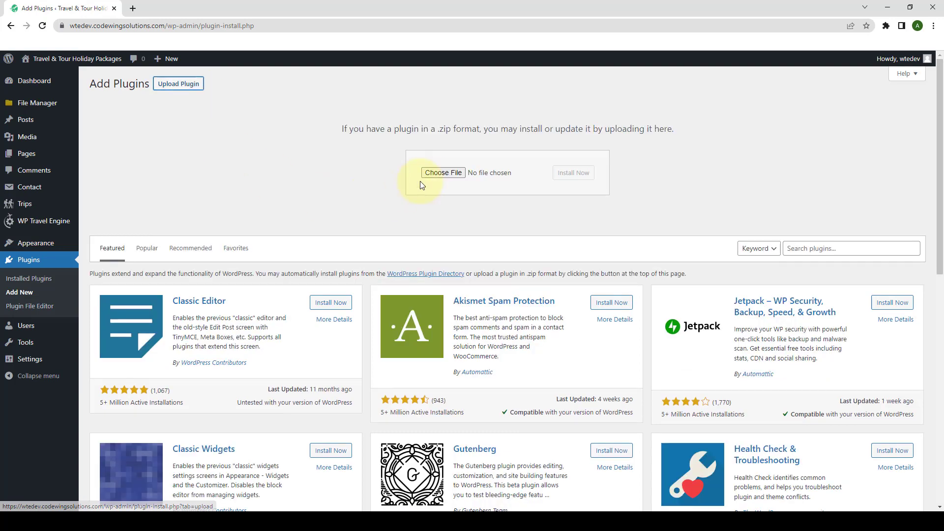
click(442, 173)
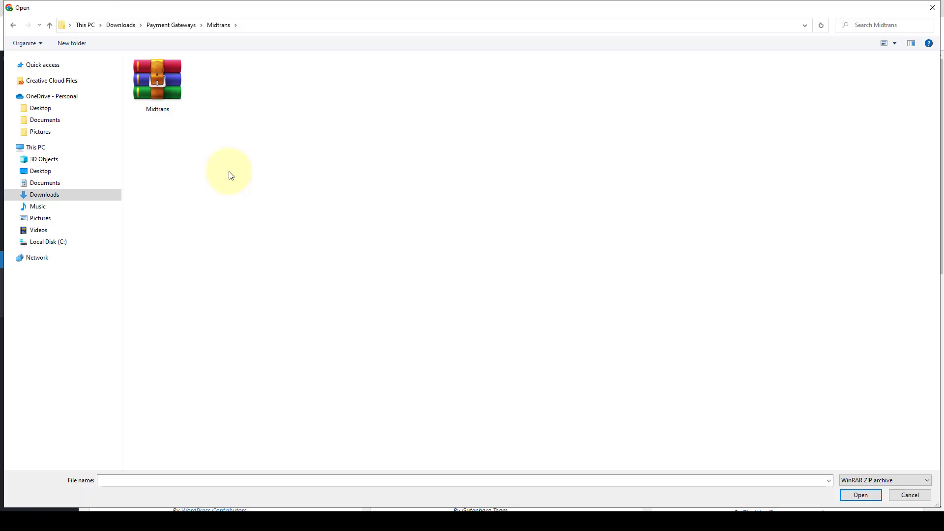
click(167, 88)
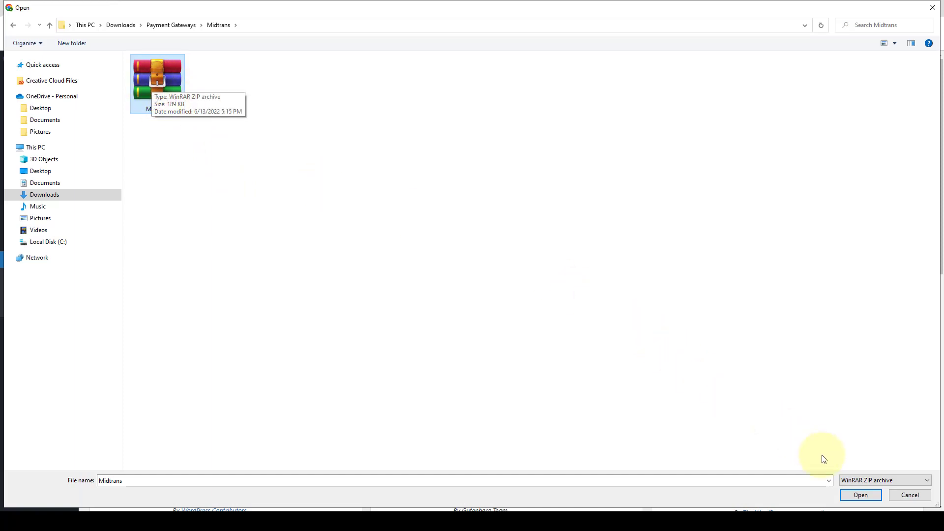
click(872, 495)
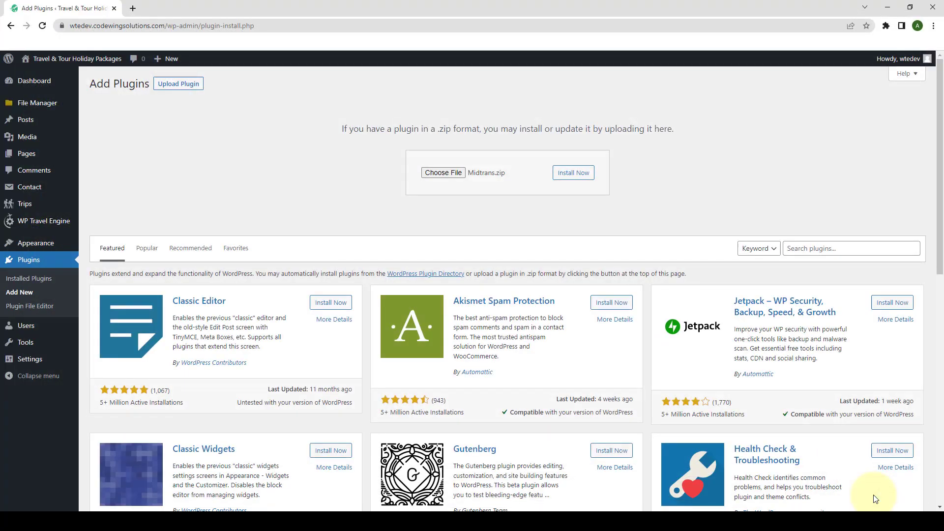
click(577, 177)
Install and activate the Midtrans Payment Gateway plugin, then find its version 2.1.0 row in Plugins.
click(580, 178)
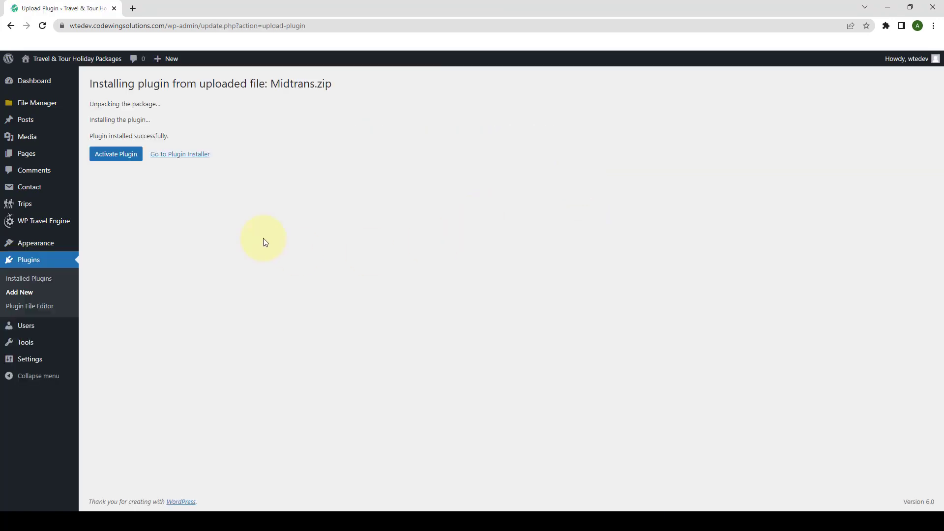
click(134, 160)
scroll(143, 199, down, 15)
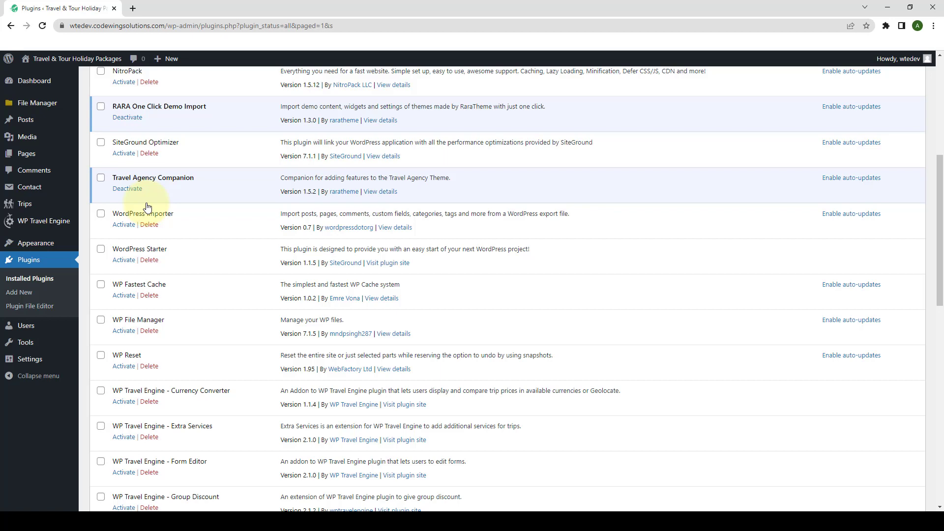
scroll(254, 294, down, 1)
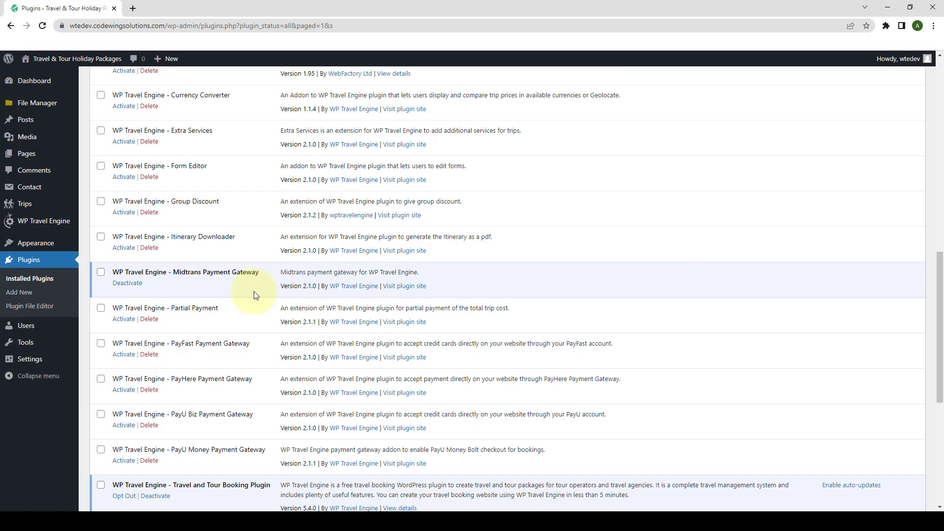
mouse_move(61, 228)
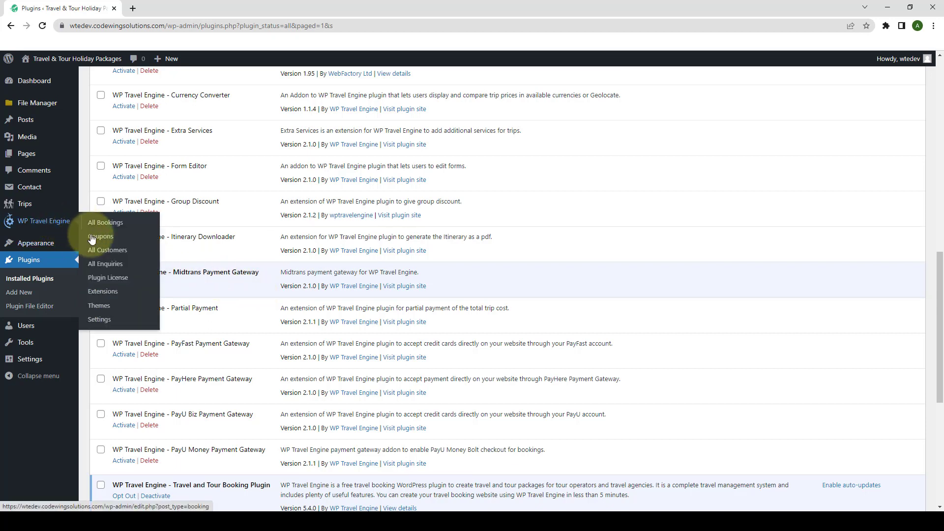
Paste the Midtrans Payment Gateway licence key on the Plugin License page, save and activate it.
click(122, 281)
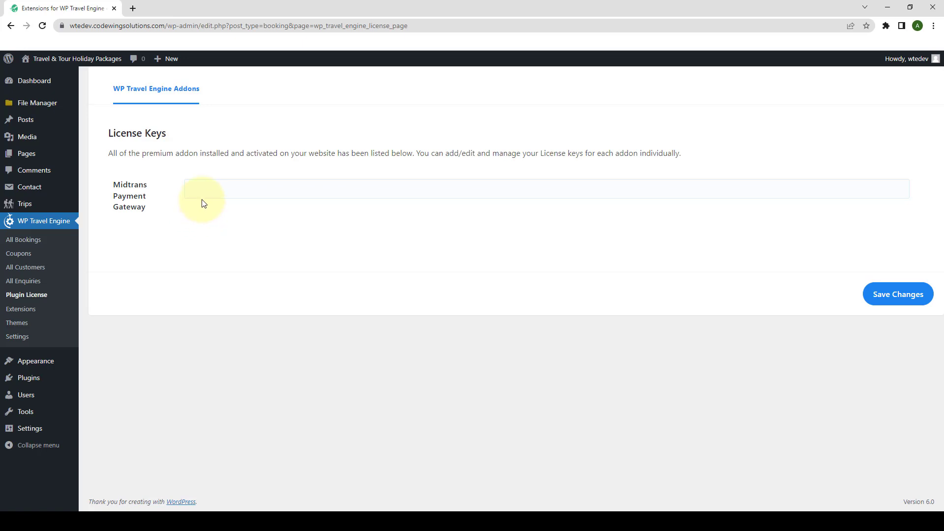
click(202, 193)
key(ctrl+v)
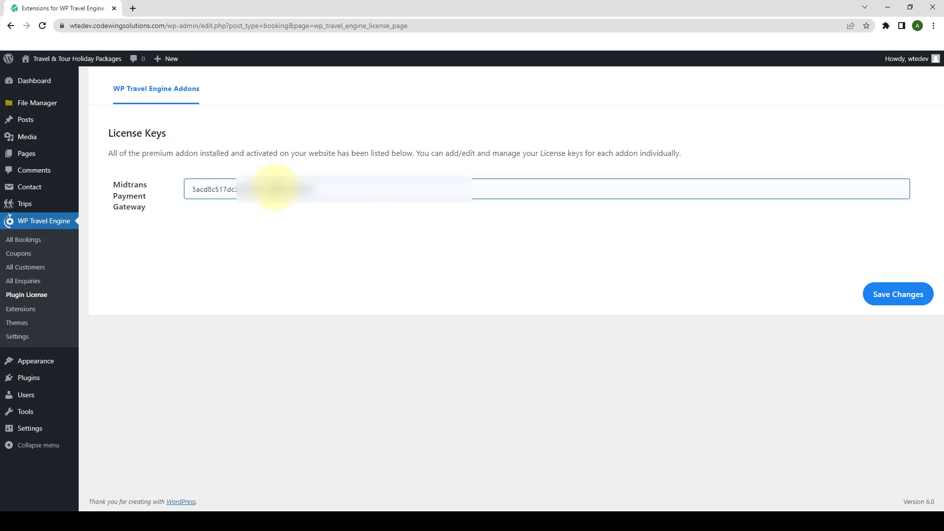
click(904, 296)
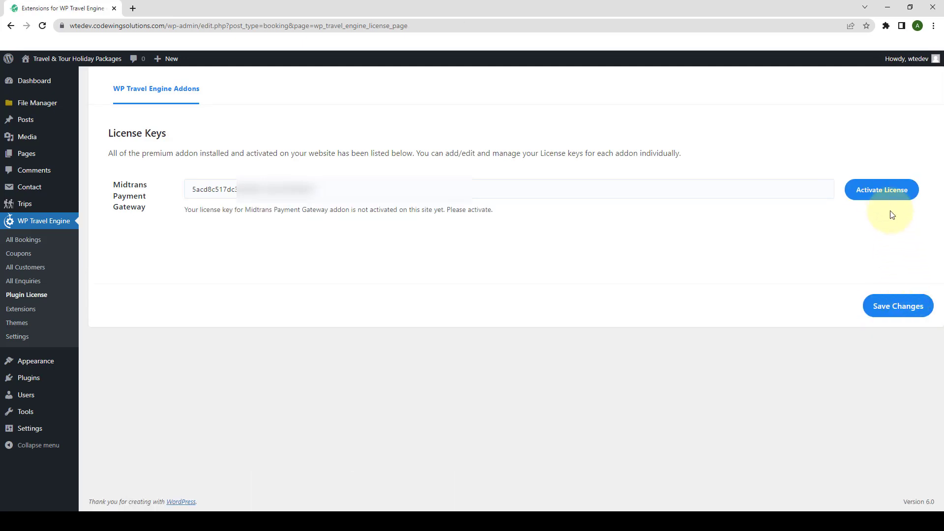
click(899, 200)
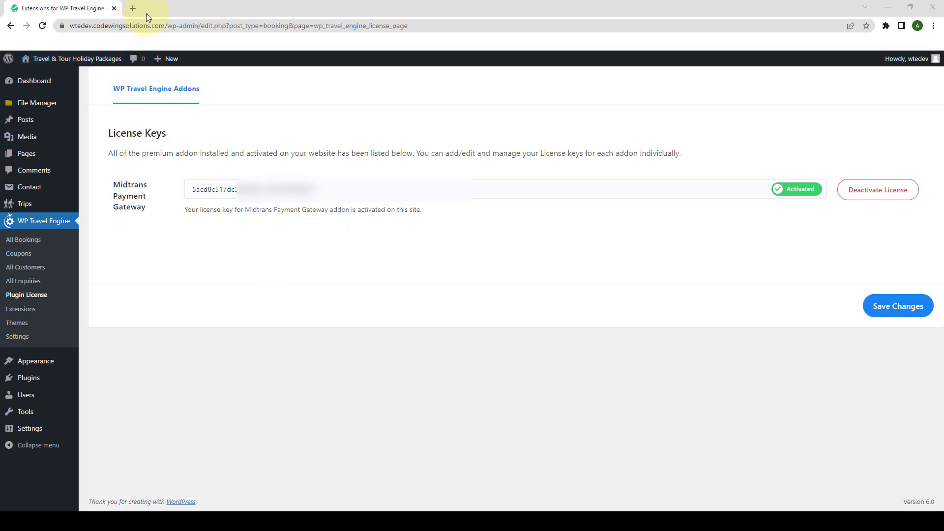
Load the Midtrans sandbox login page in a new browser tab.
click(133, 8)
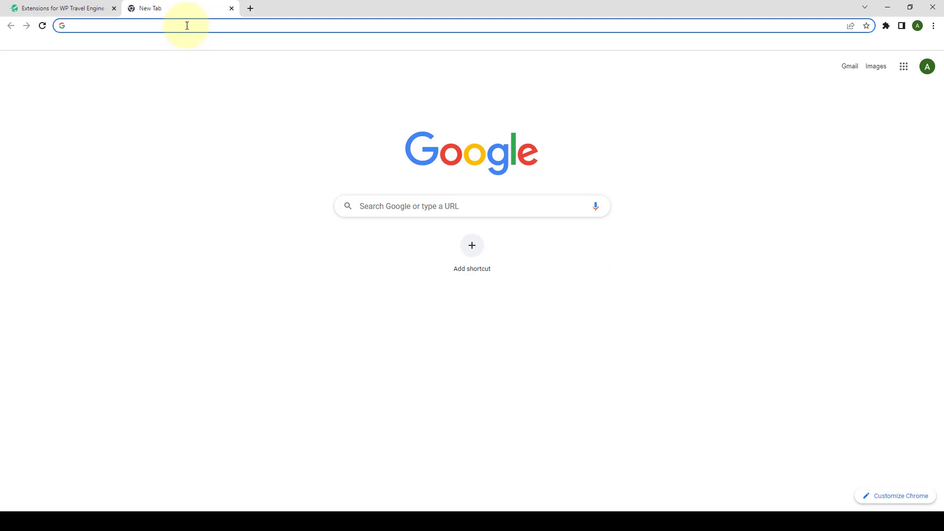
click(168, 27)
text(https://dashboard.sandbox.midtrans.com/login)
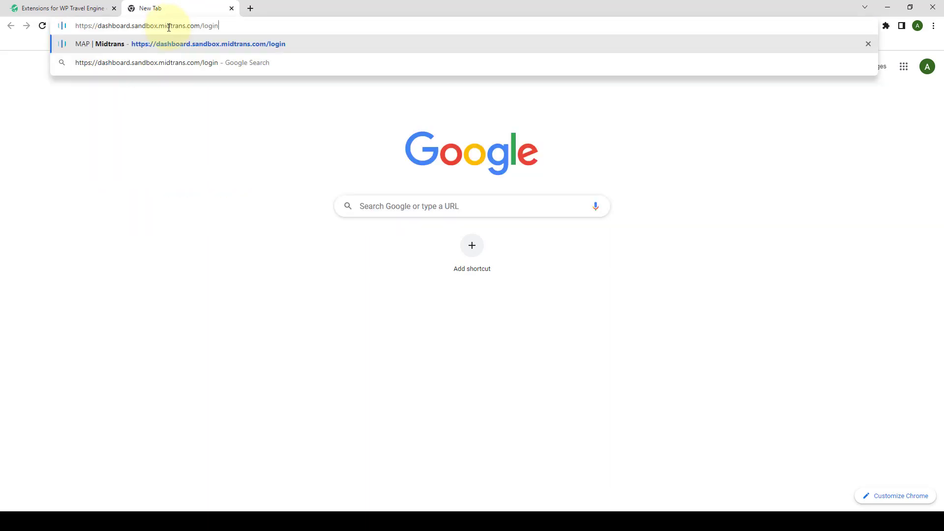
key(Return)
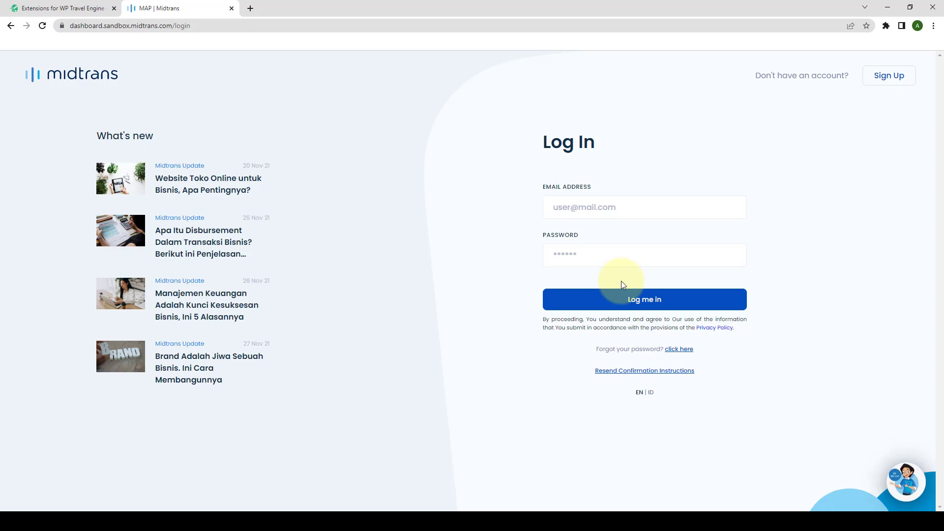
Log in with the account e-mail and password and dismiss the complete-registration prompt.
click(597, 205)
key(ctrl+v)
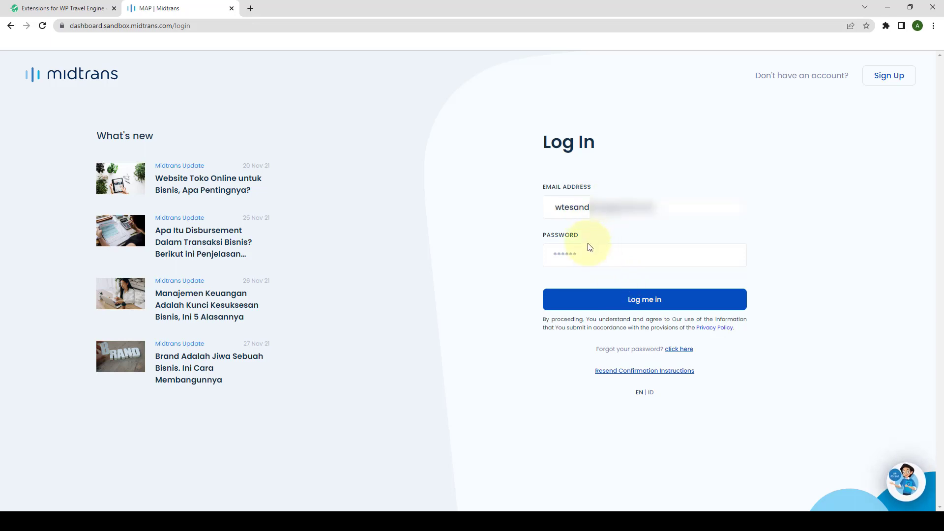
click(621, 263)
key(ctrl+v)
click(651, 301)
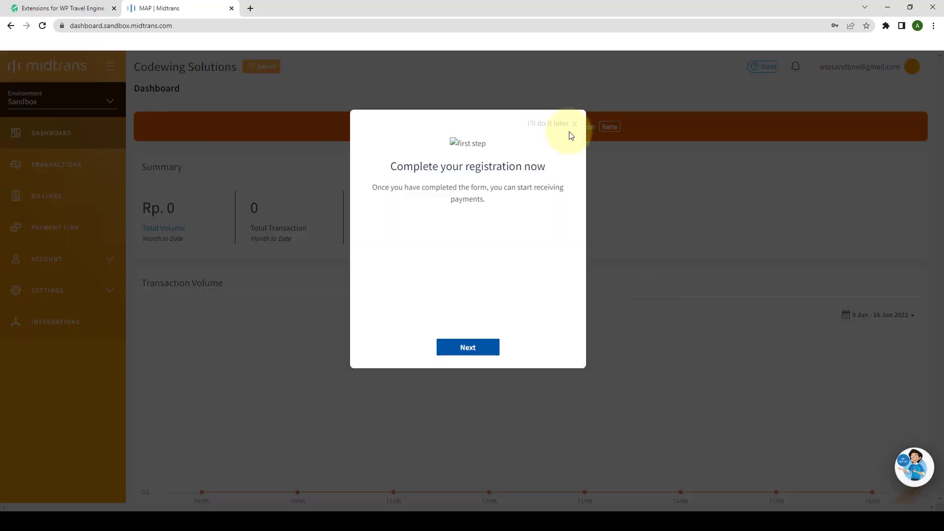
click(575, 124)
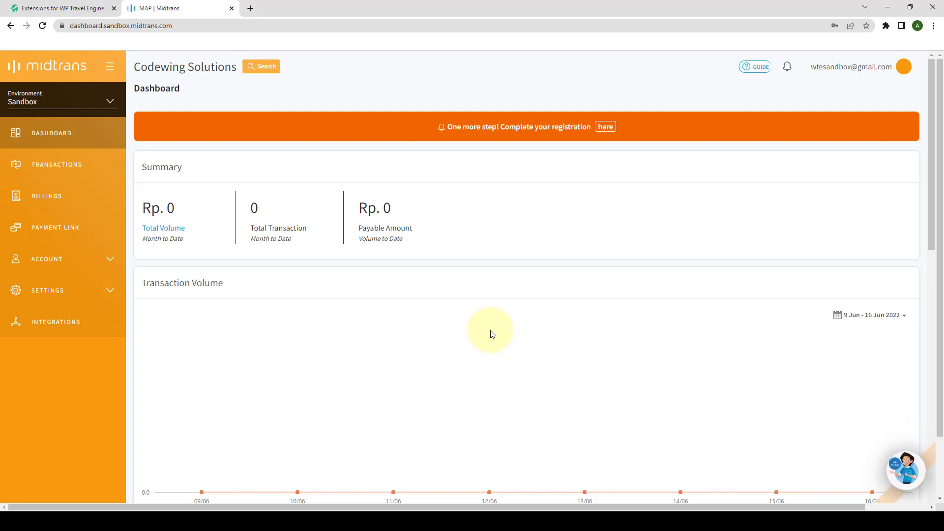
Open Settings > Configuration in Midtrans, then go back to the WordPress tab.
click(108, 300)
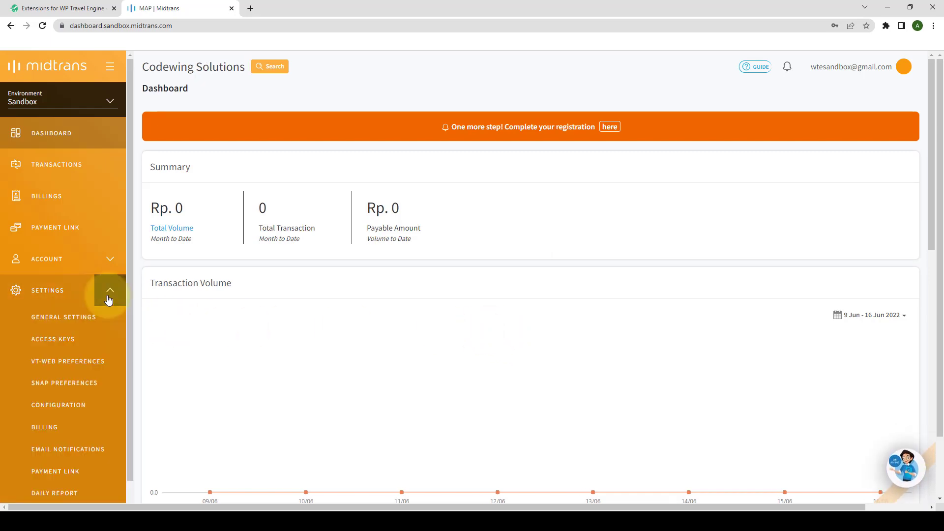
scroll(98, 344, down, 1)
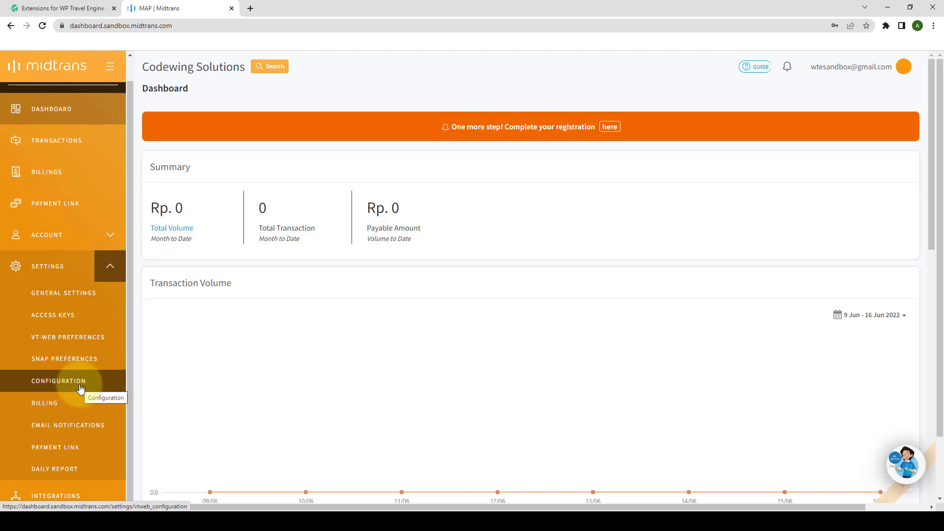
click(80, 388)
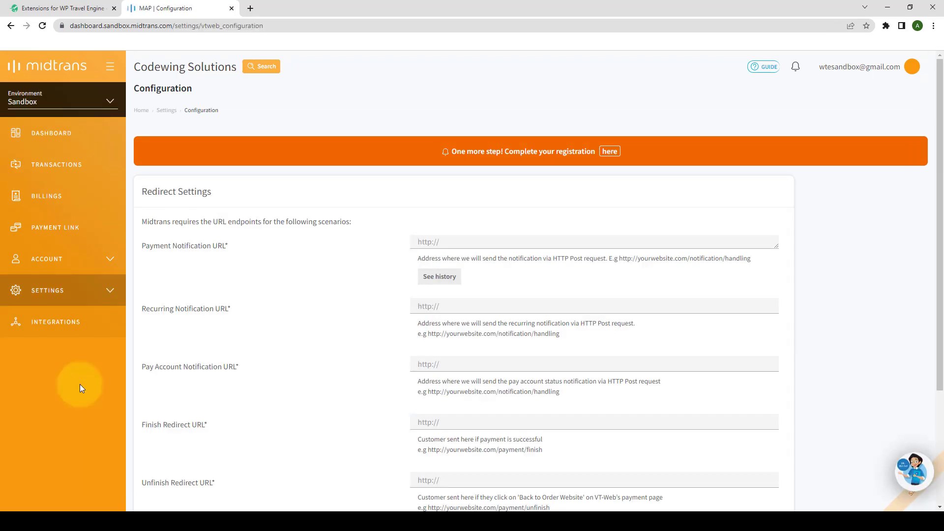
click(83, 5)
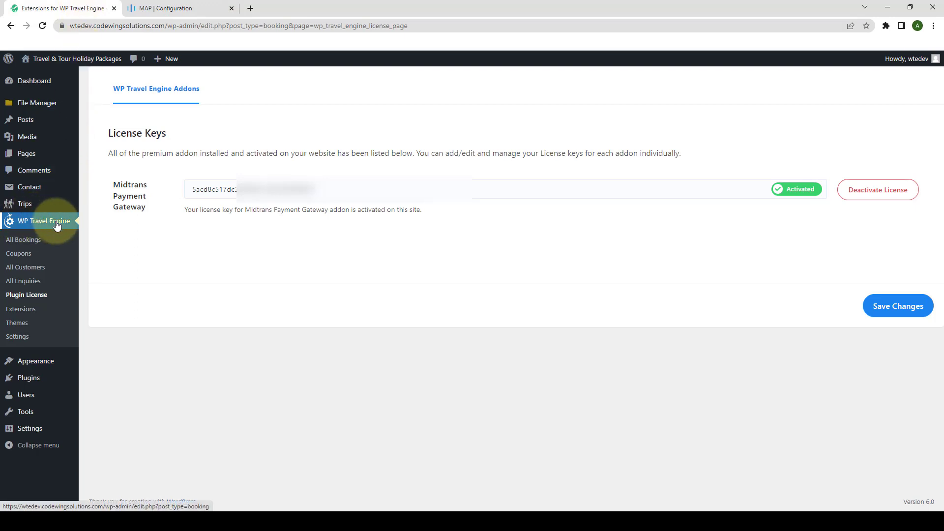
Copy the Payment Notification URL from WP Travel Engine Settings > Payments > Midtrans Payment.
click(27, 335)
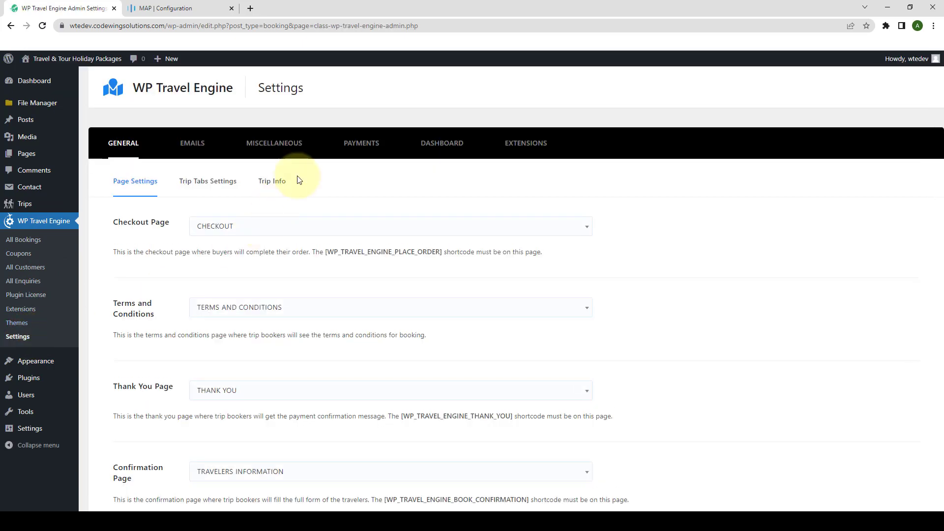
click(355, 150)
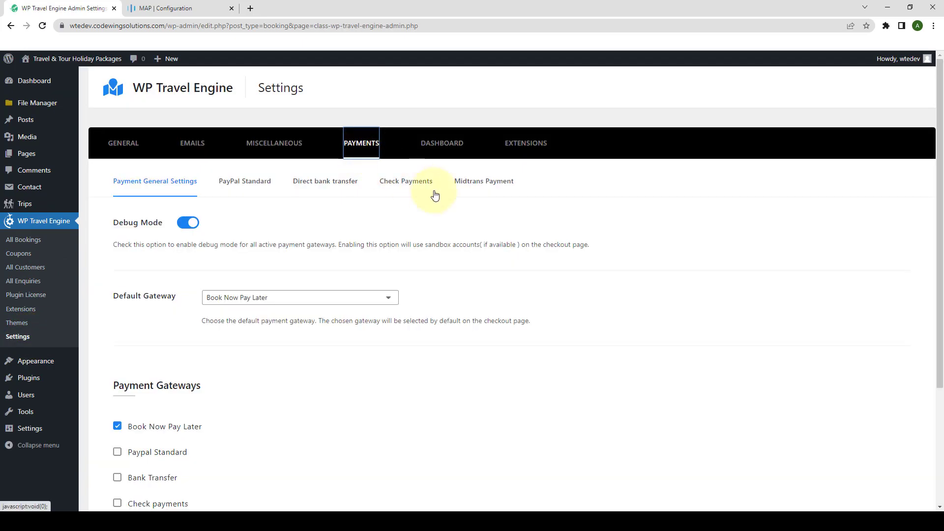
click(469, 189)
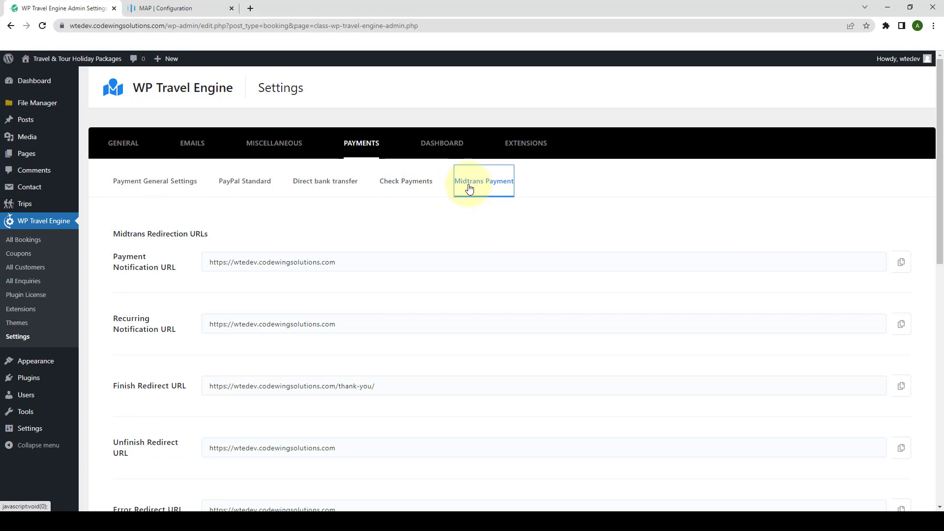
scroll(470, 188, down, 1)
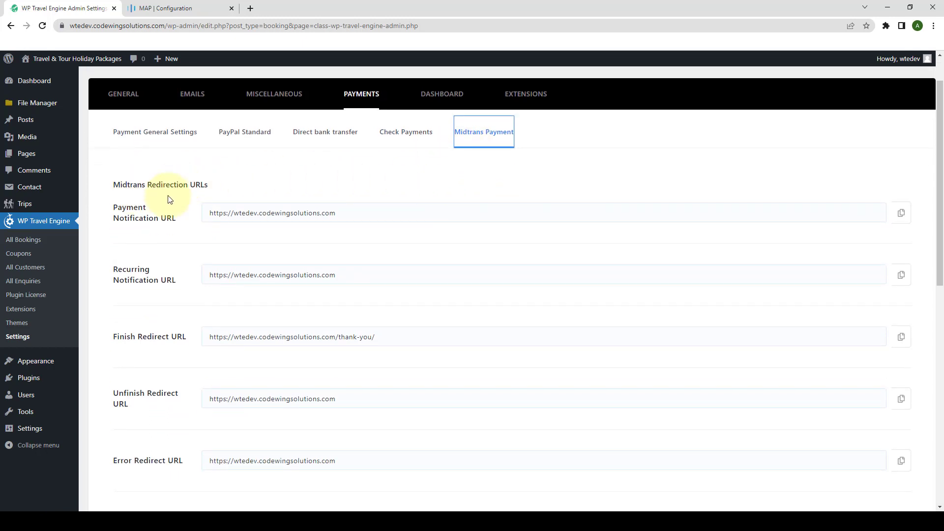
scroll(186, 199, down, 2)
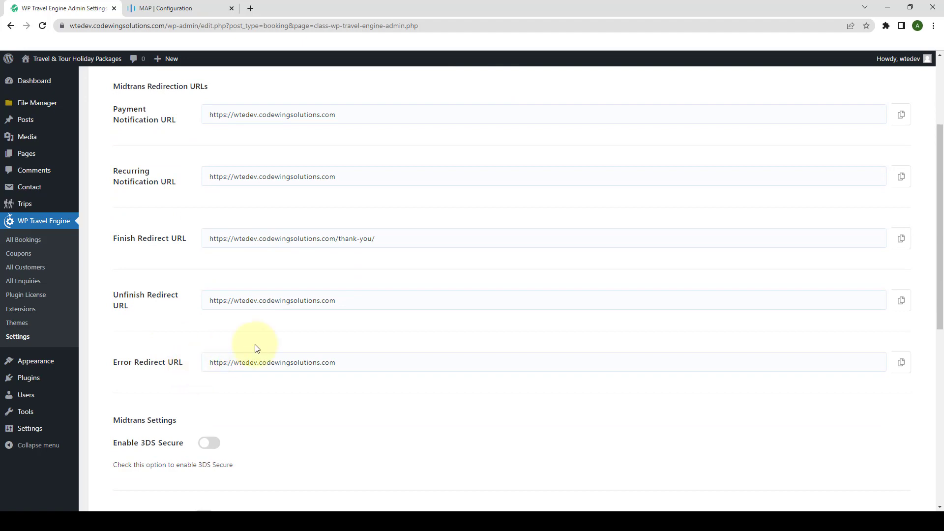
click(902, 118)
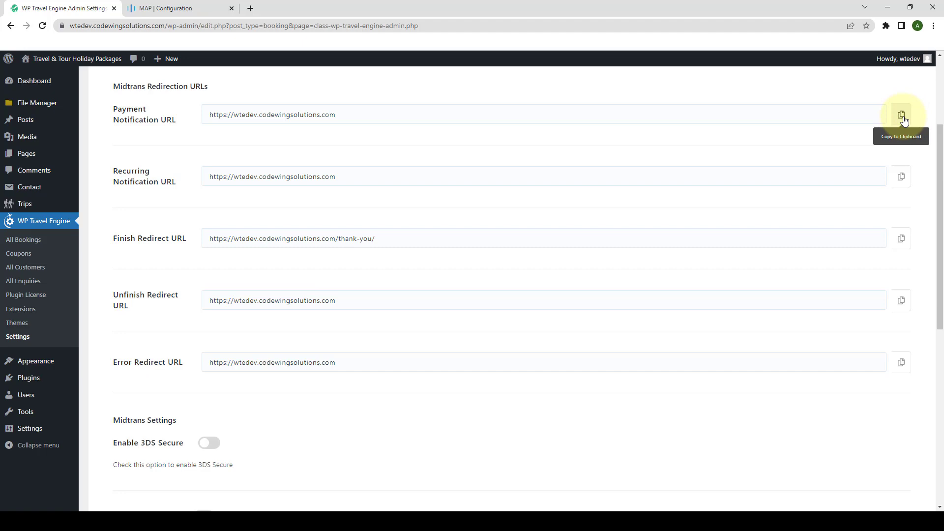
click(902, 118)
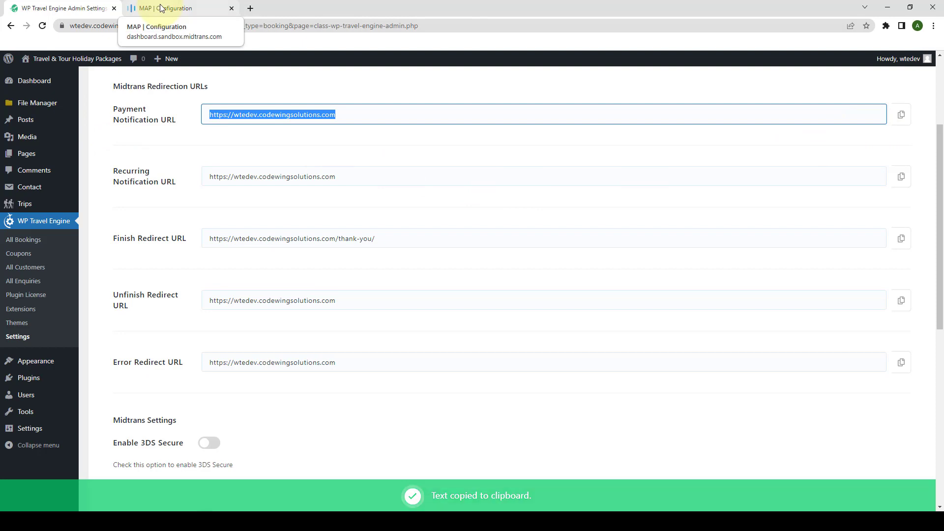
Replace the Payment Notification URL placeholder in Midtrans with the pasted site URL.
click(161, 8)
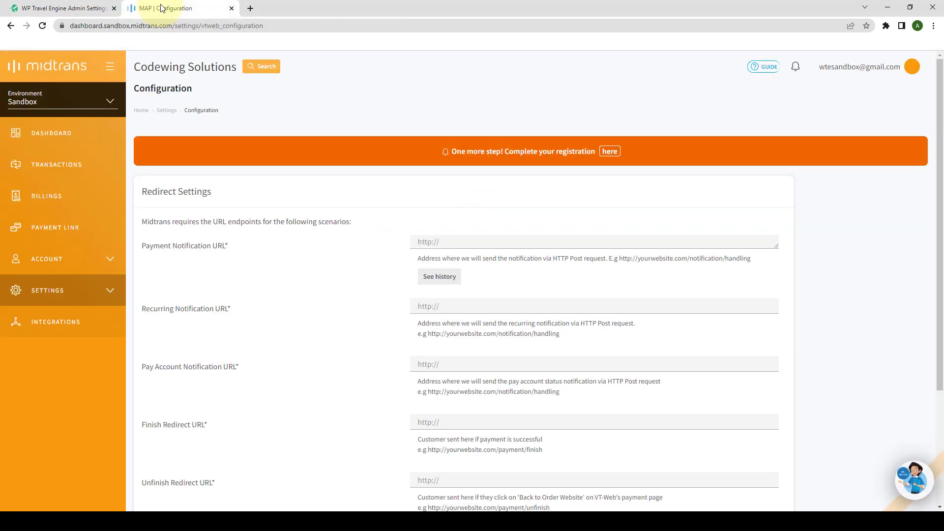
scroll(442, 206, down, 1)
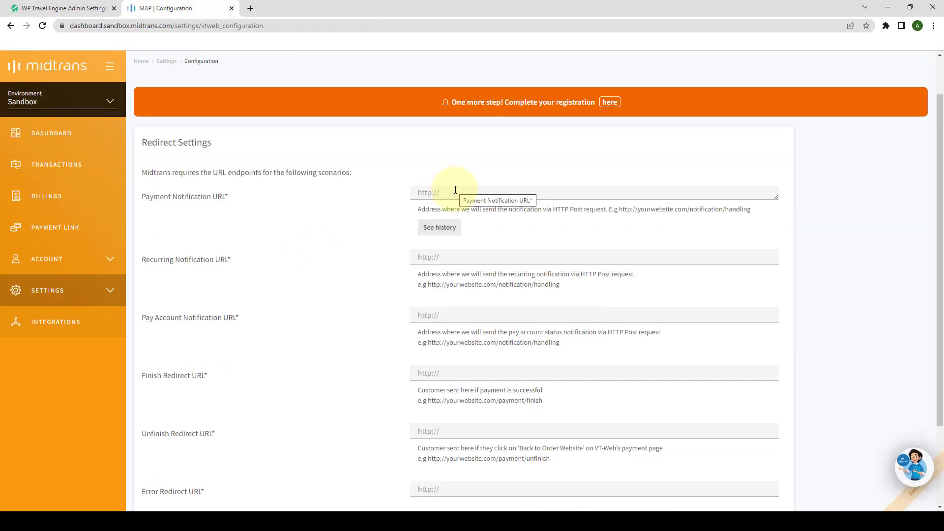
drag(454, 193, 417, 194)
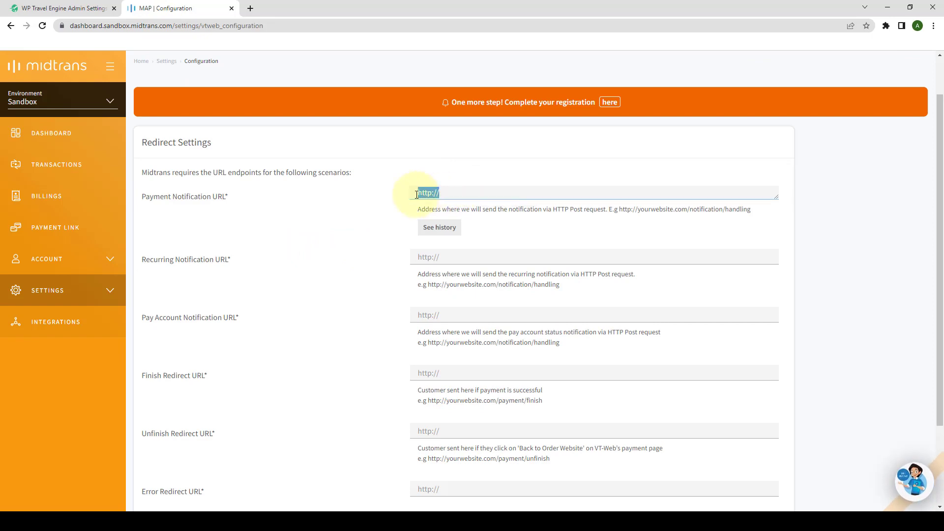
key(ctrl+v)
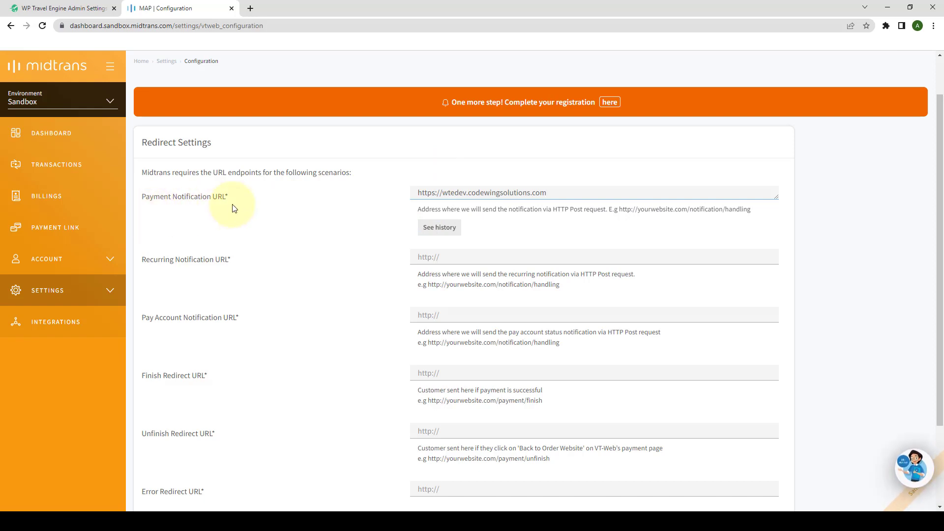
Recopy the site URL from WordPress and paste it into the remaining Midtrans redirect URL fields.
click(95, 13)
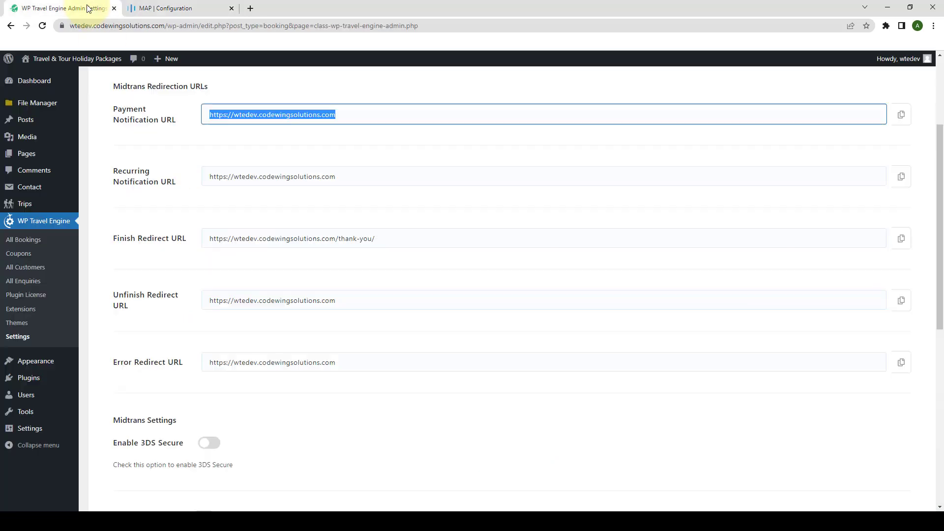
click(247, 152)
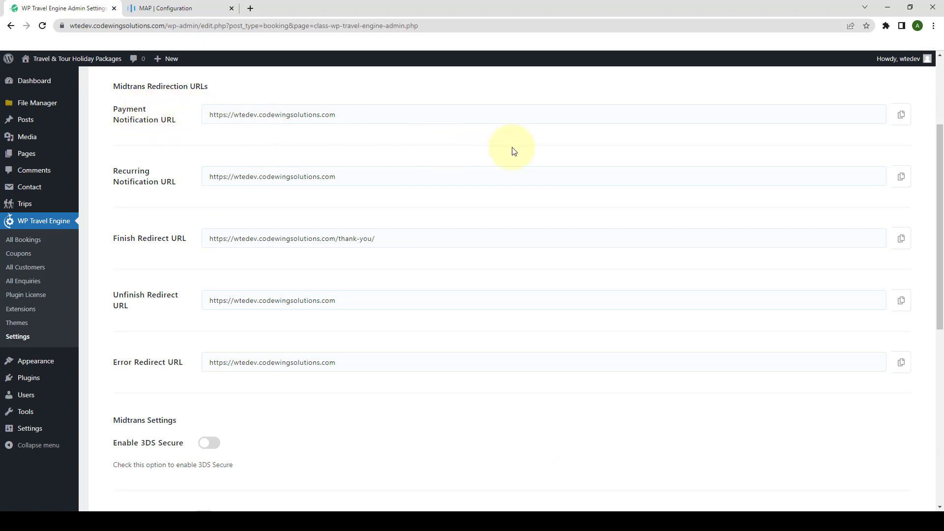
click(902, 116)
click(164, 6)
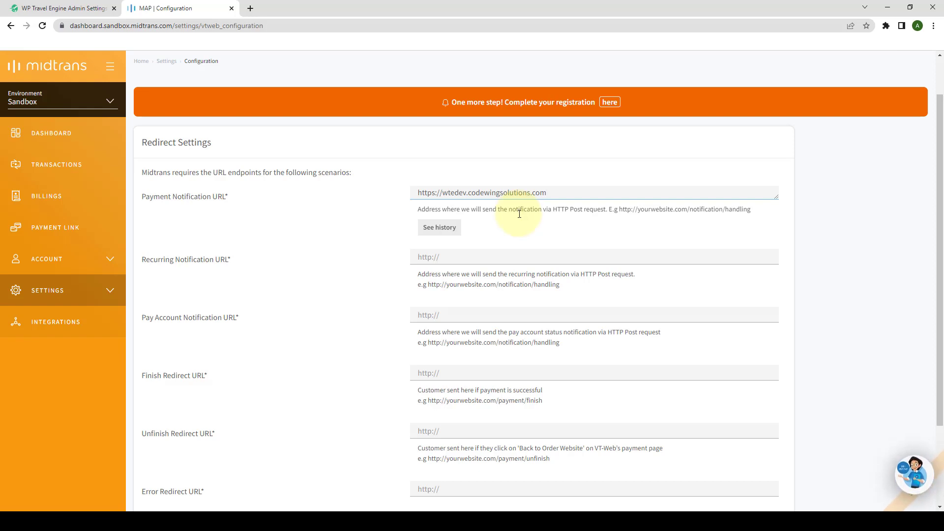
click(414, 263)
key(ctrl+v)
click(428, 315)
key(ctrl+v)
click(427, 373)
key(ctrl+v)
scroll(411, 375, down, 1)
click(428, 430)
key(ctrl+v)
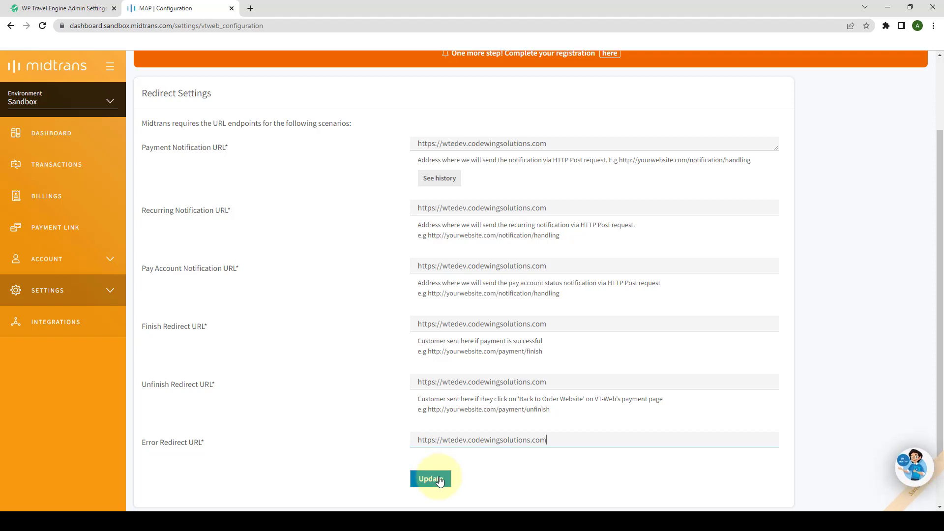
Save the six redirect URLs with Update and bring up the account menu.
click(439, 480)
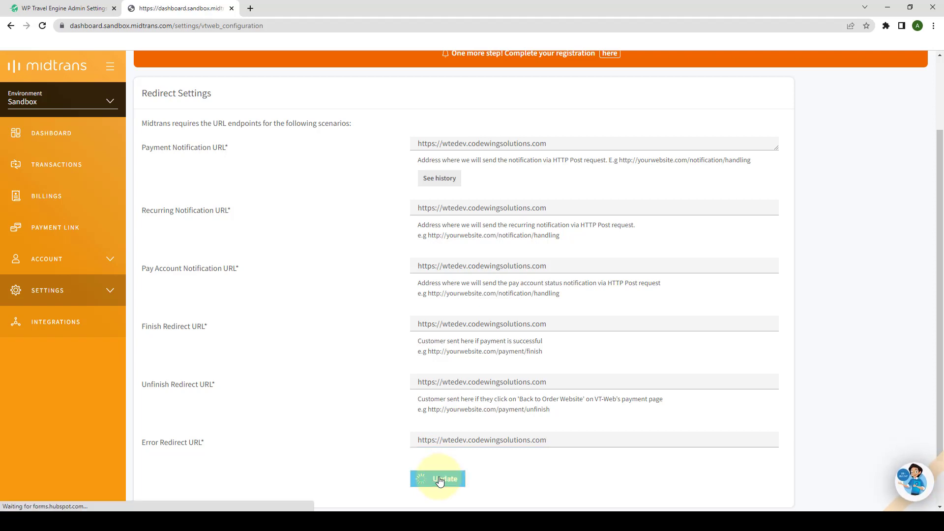
scroll(485, 438, down, 2)
scroll(499, 449, down, 1)
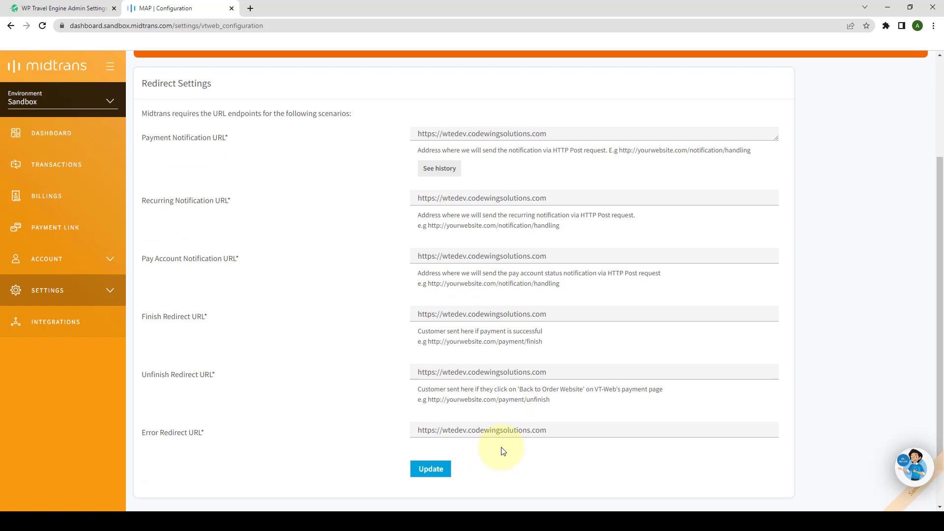
scroll(883, 174, up, 3)
click(910, 67)
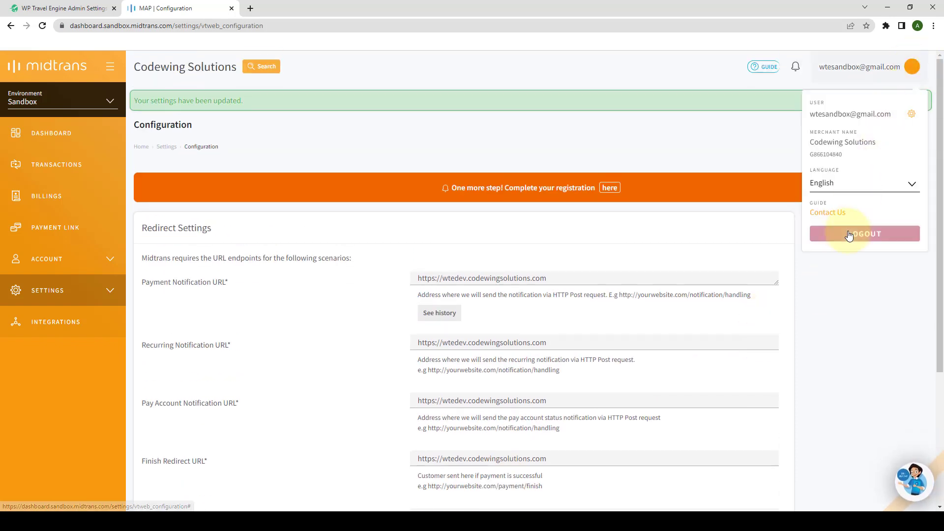
Log out of Midtrans, close its tab, and scroll to the Merchant ID, Client Key and Server Key fields.
click(870, 234)
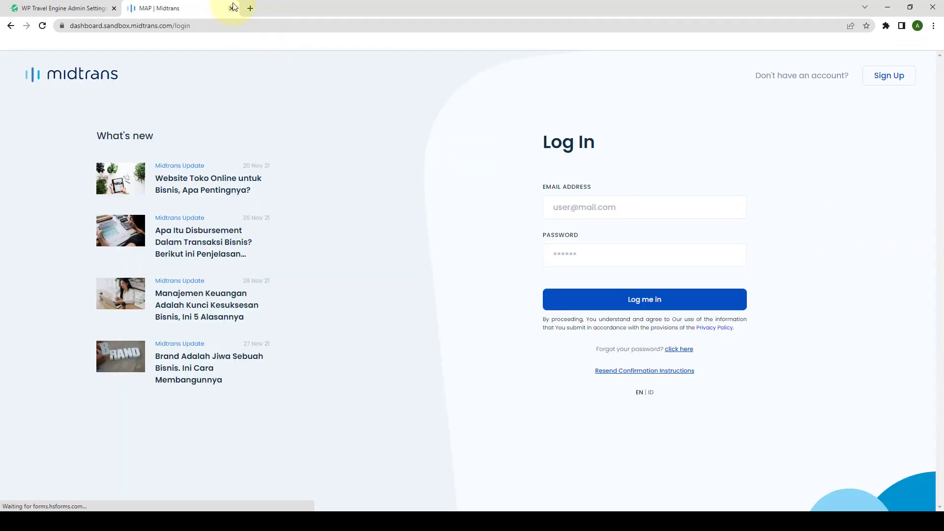
click(231, 8)
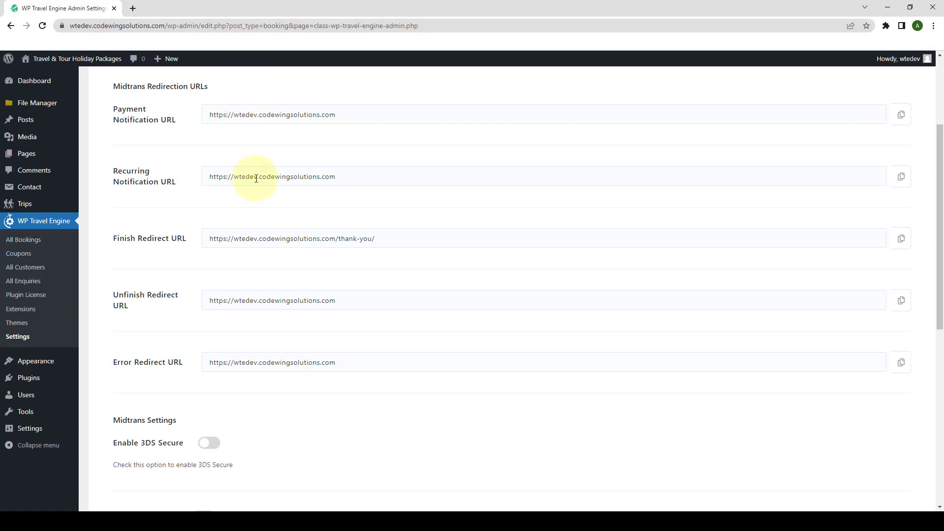
scroll(256, 180, up, 3)
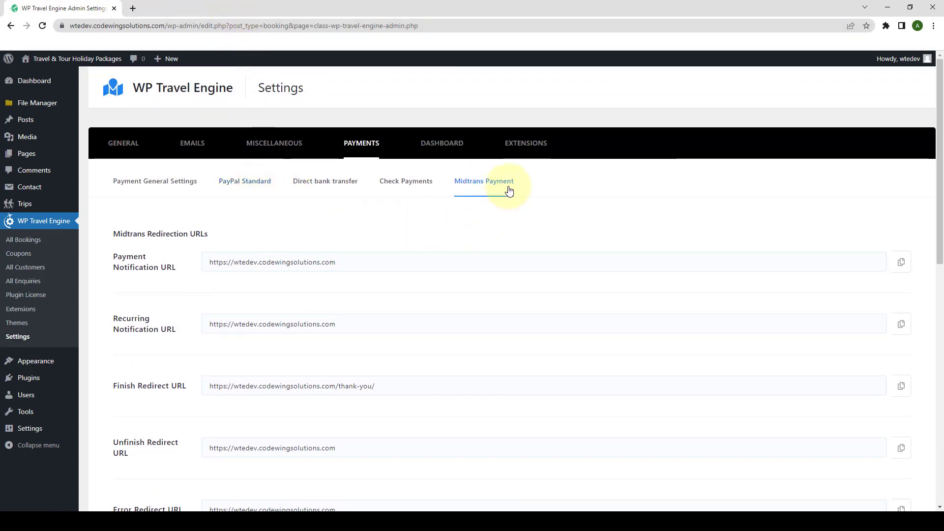
scroll(464, 220, down, 10)
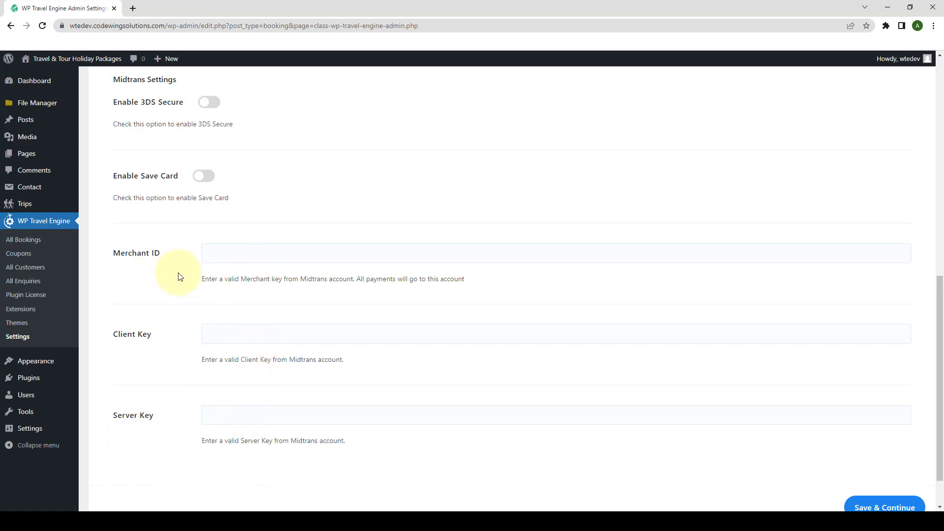
Paste the Midtrans Merchant ID, Client Key and Server Key into their fields.
click(230, 258)
key(ctrl+v)
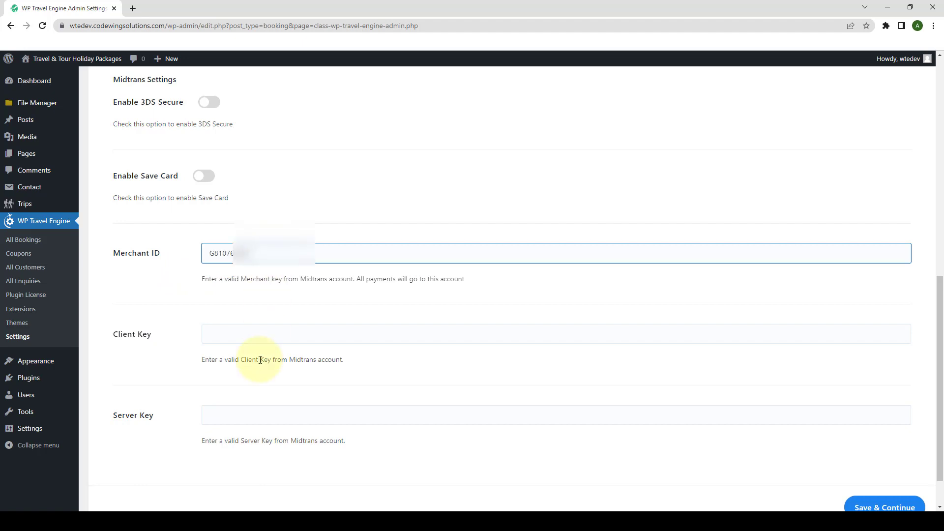
click(276, 337)
key(ctrl+v)
click(272, 419)
key(ctrl+v)
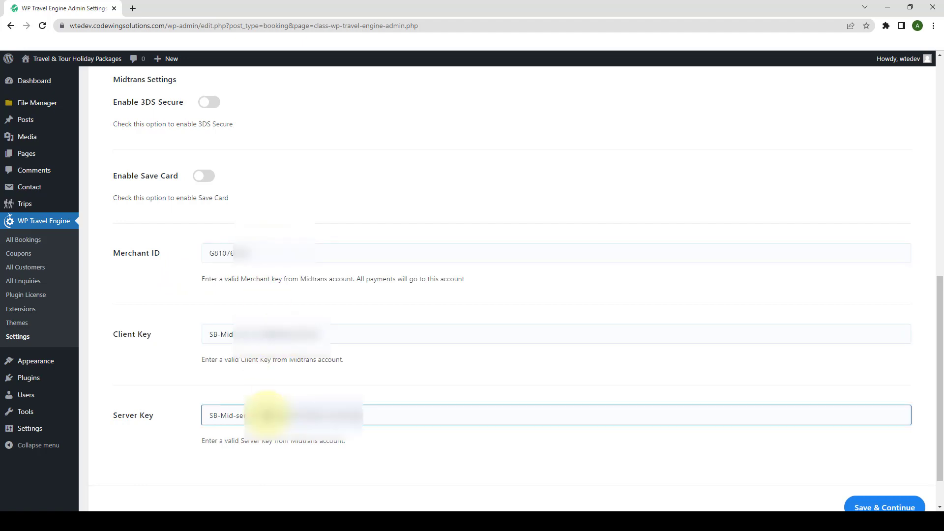
Enable 3DS Secure and Save Card, then save with Save & Continue.
scroll(267, 406, up, 1)
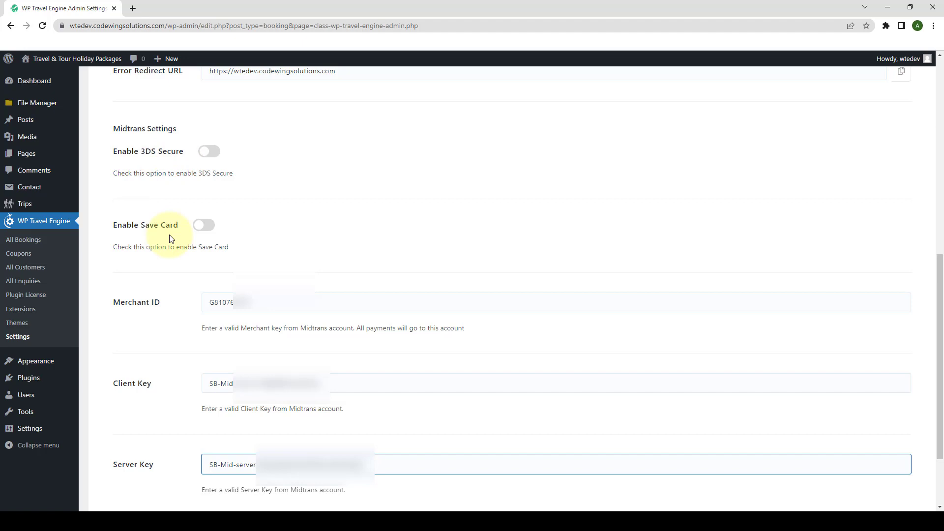
click(210, 152)
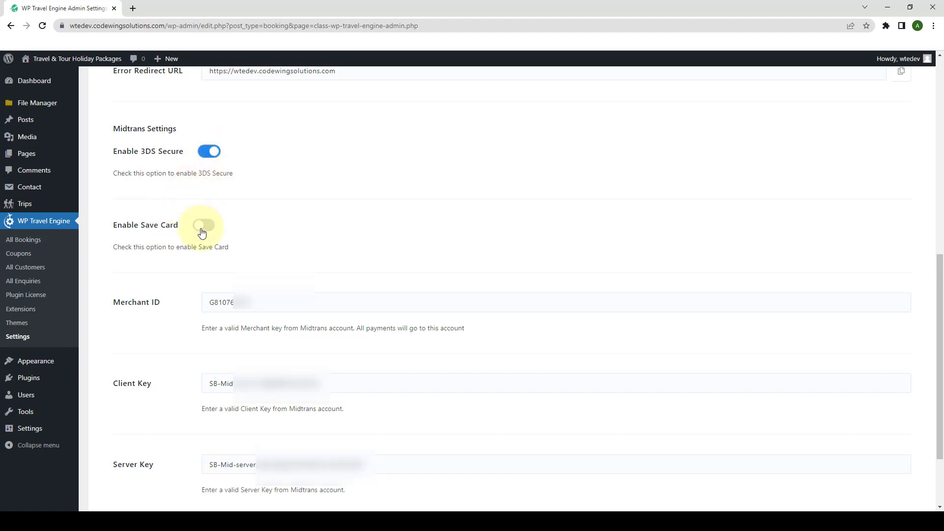
click(202, 232)
scroll(295, 275, down, 2)
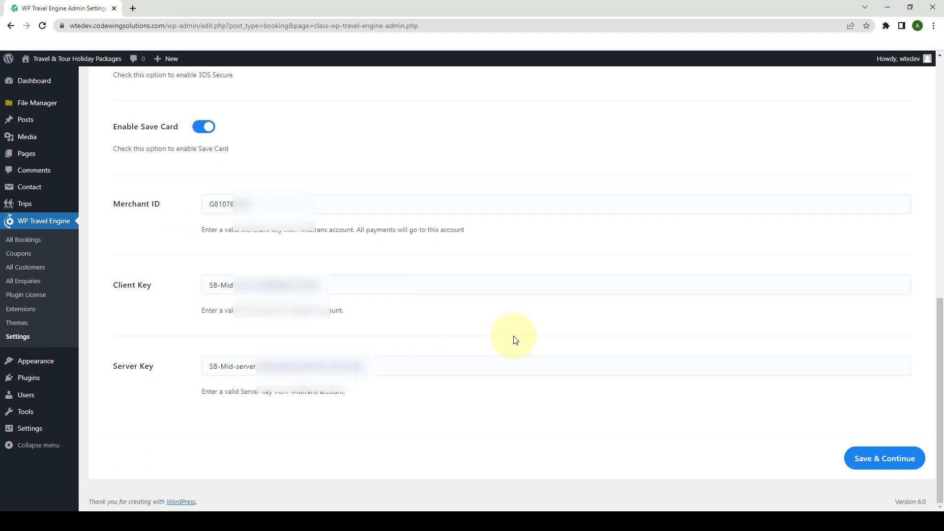
click(857, 458)
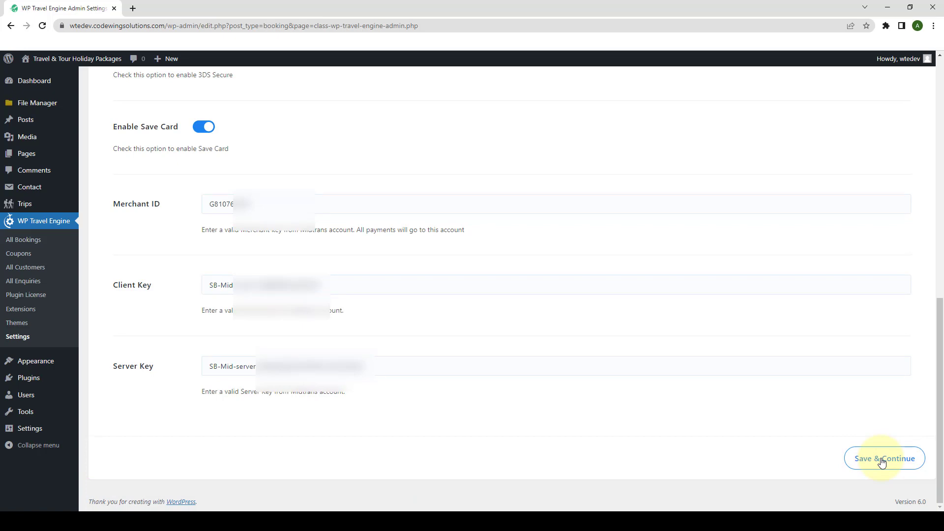
scroll(779, 417, up, 12)
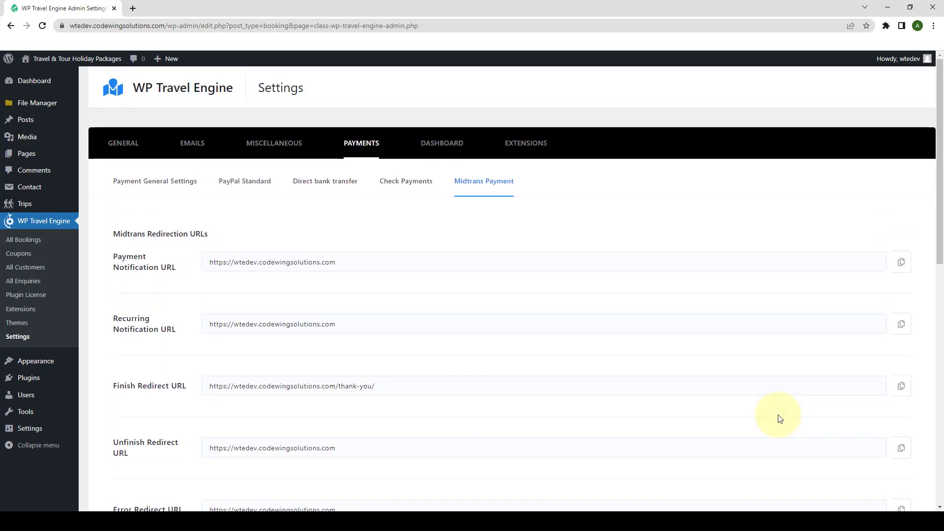
Choose Indonesian rupiah (Rp) as Payment Currency under Miscellaneous > Currency Settings and save.
click(282, 149)
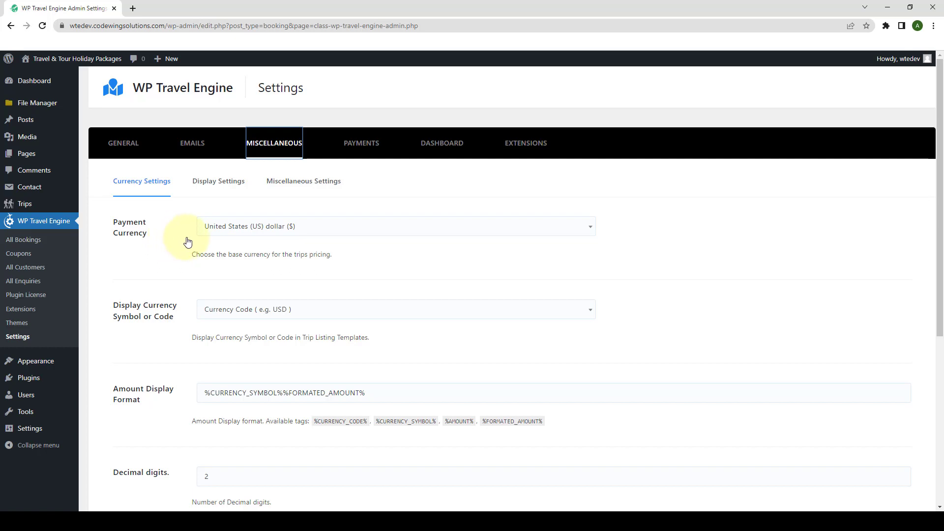
click(250, 233)
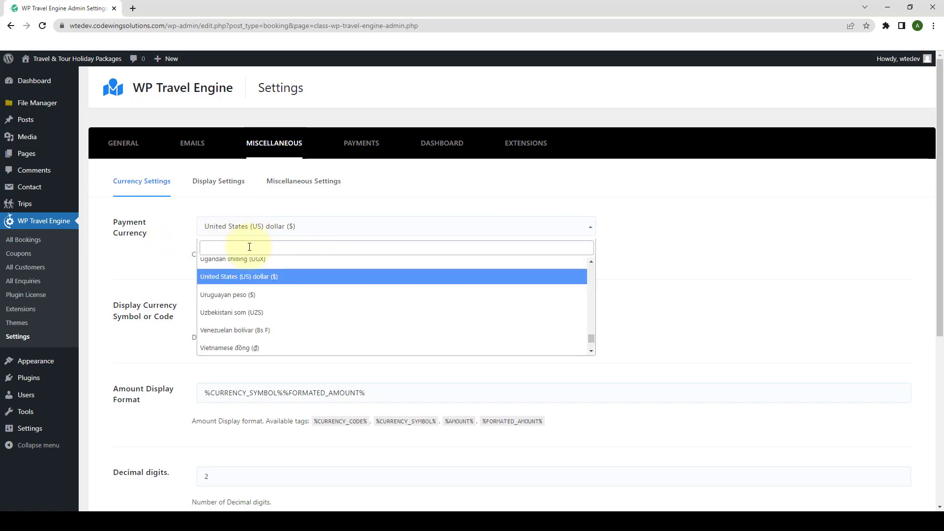
text(in)
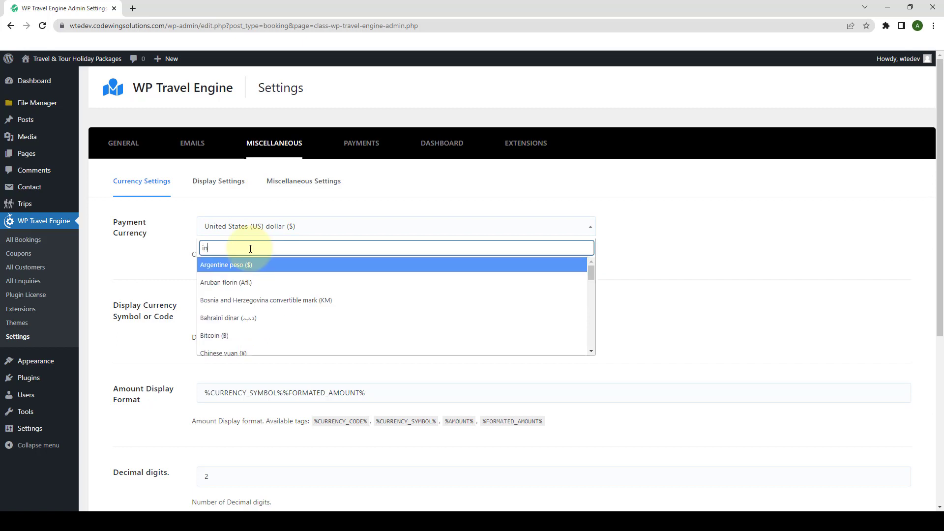
text(do)
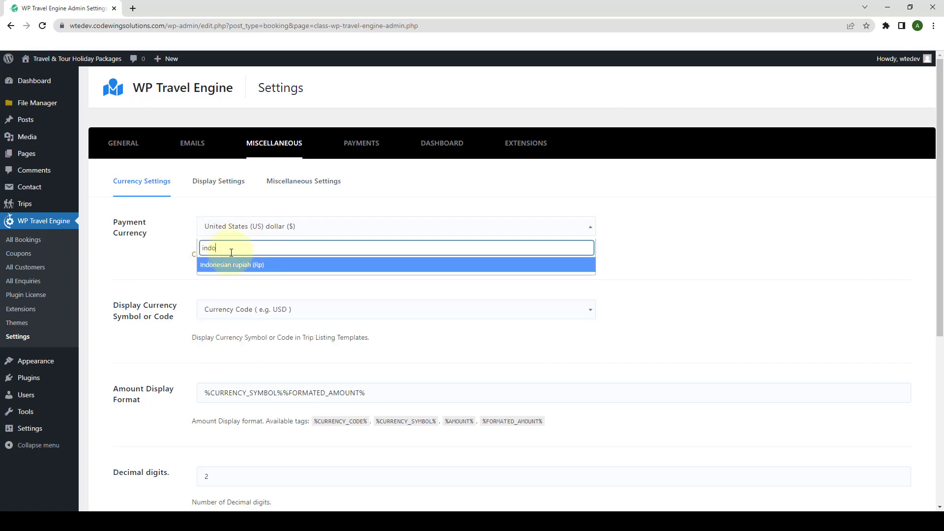
click(250, 268)
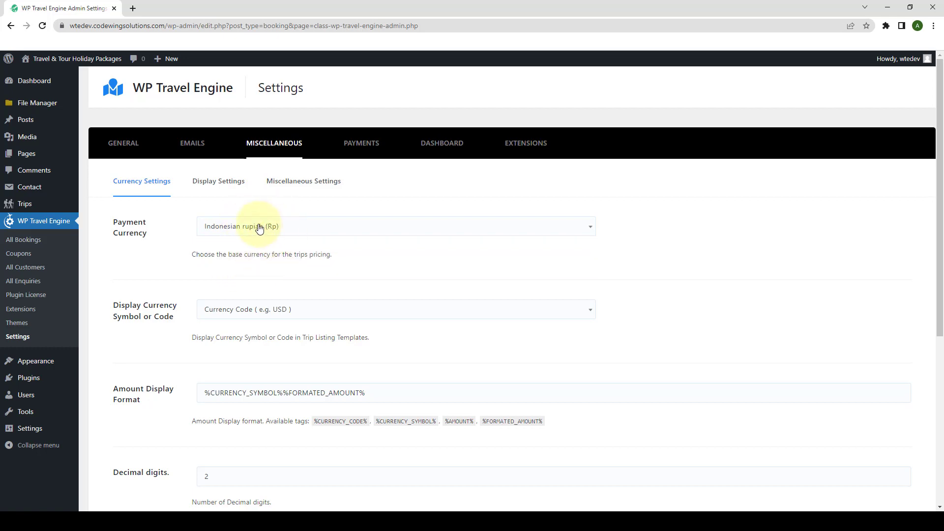
scroll(368, 308, down, 5)
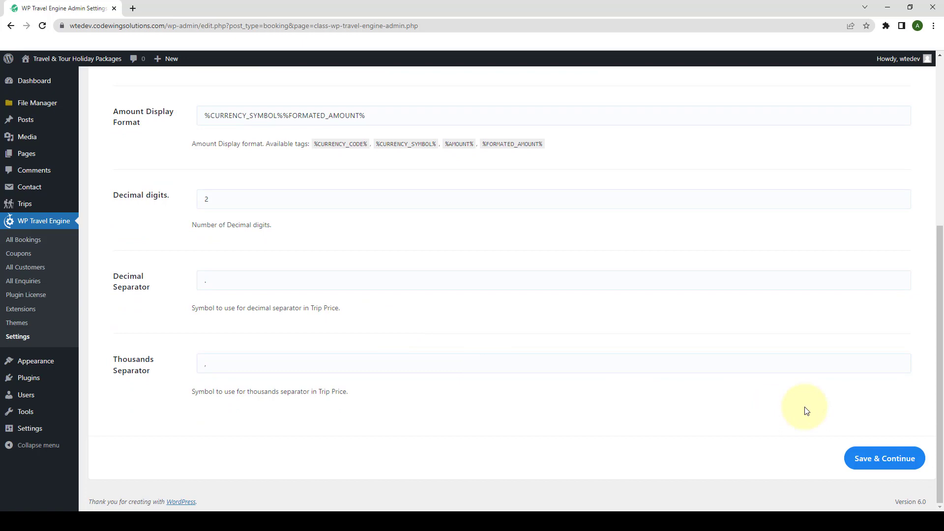
click(904, 460)
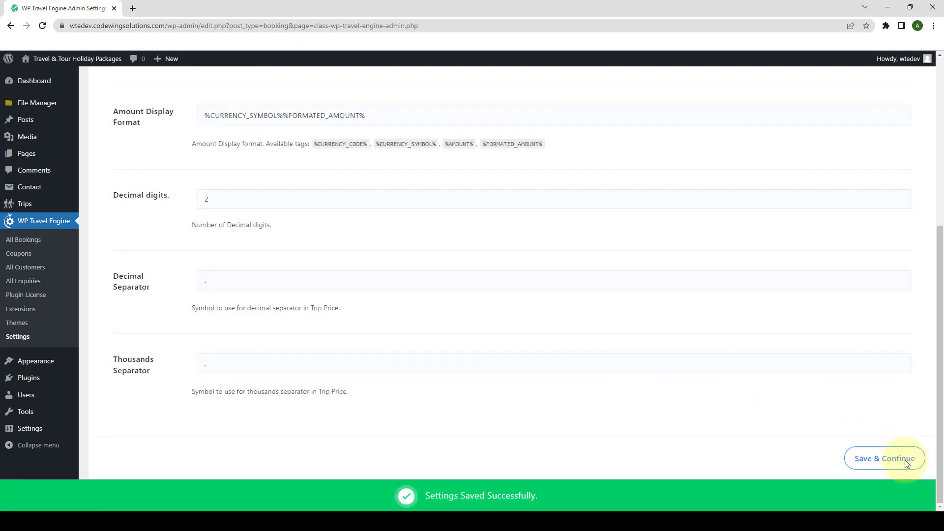
scroll(904, 459, up, 5)
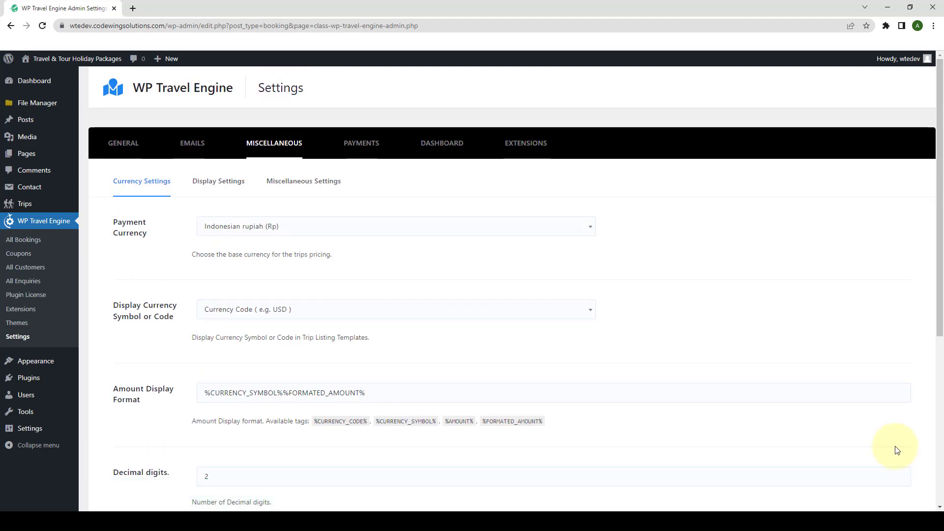
Tick Midtrans under Payment Gateways, keep Book Now Pay Later as default, and save.
click(370, 152)
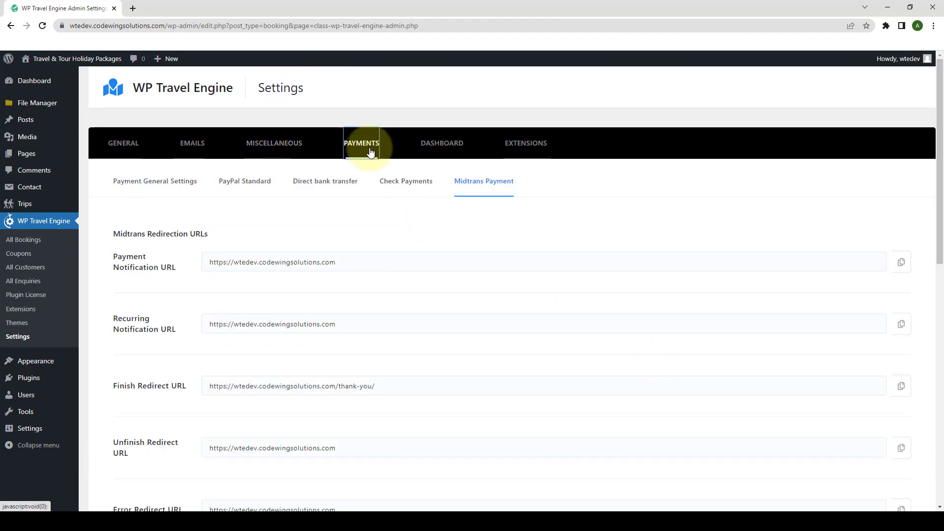
click(143, 183)
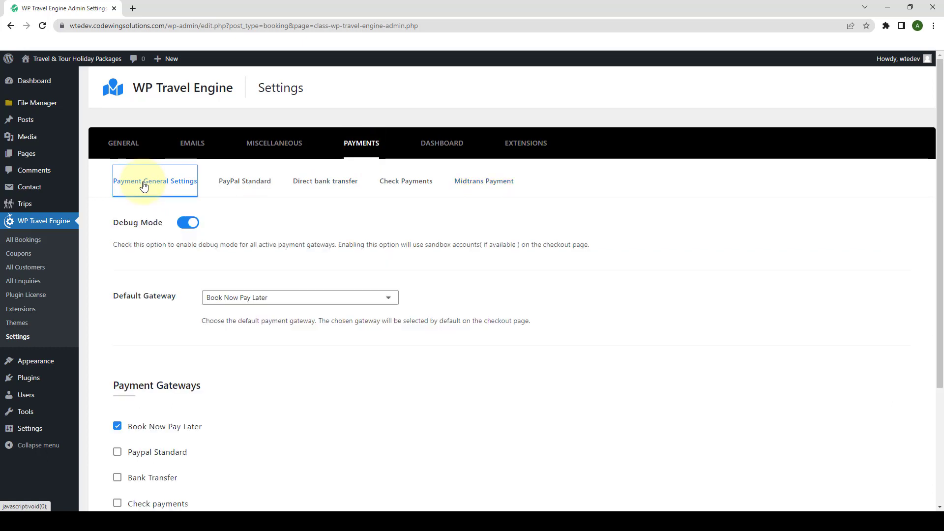
scroll(150, 253, down, 2)
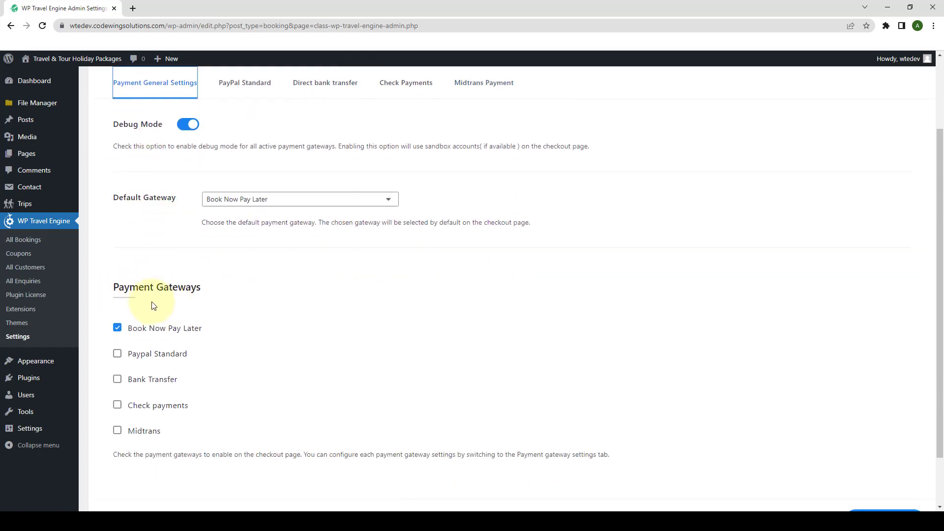
scroll(187, 309, down, 1)
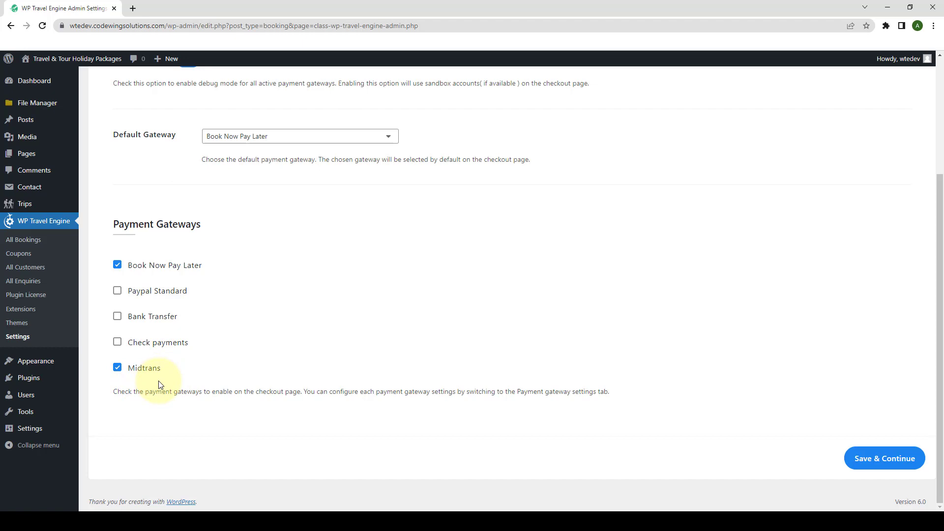
click(309, 142)
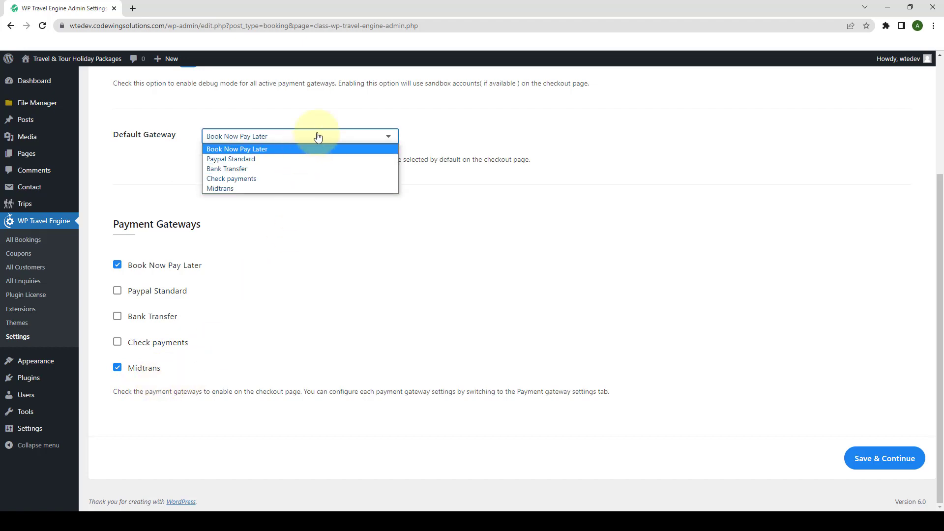
click(316, 135)
click(235, 322)
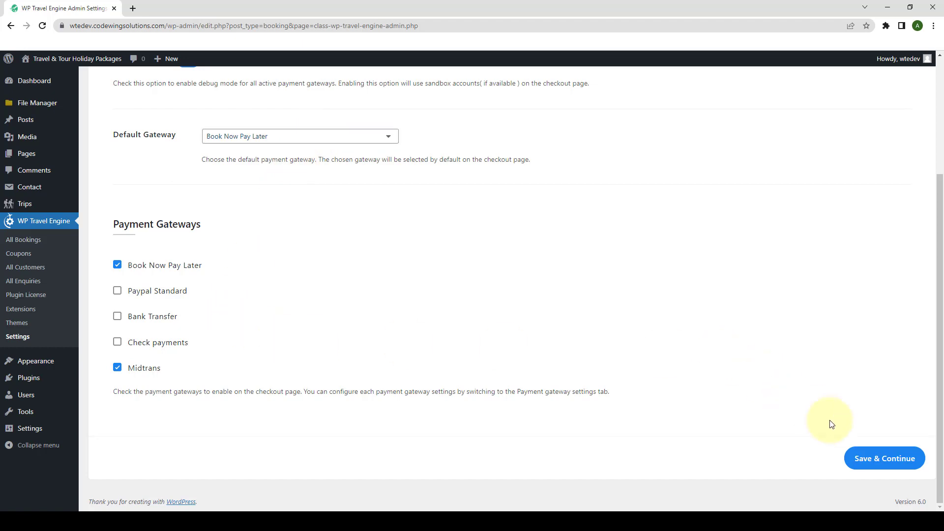
click(897, 462)
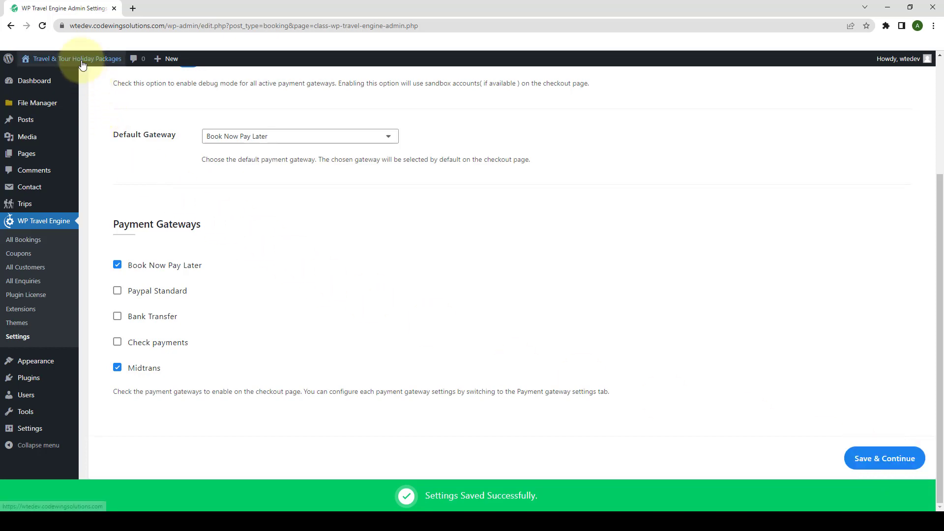
Open the live site in a new tab and go to the Annapurna Base Camp Trek page via Destination > Nepal.
right_click(43, 60)
click(72, 81)
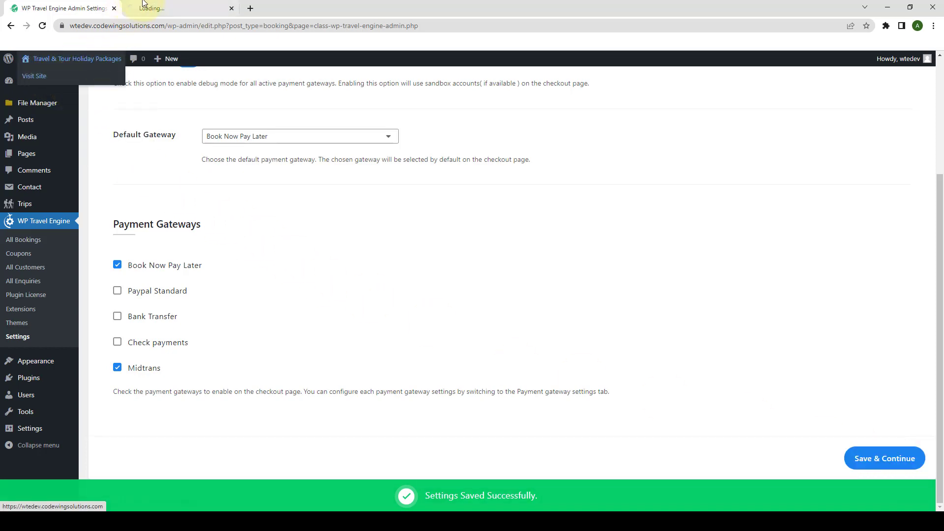
click(143, 2)
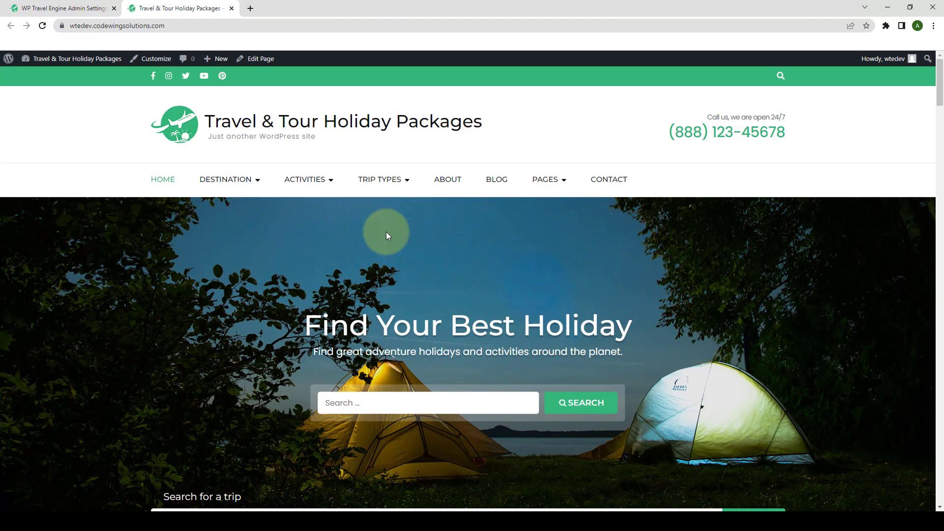
mouse_move(253, 179)
mouse_move(251, 212)
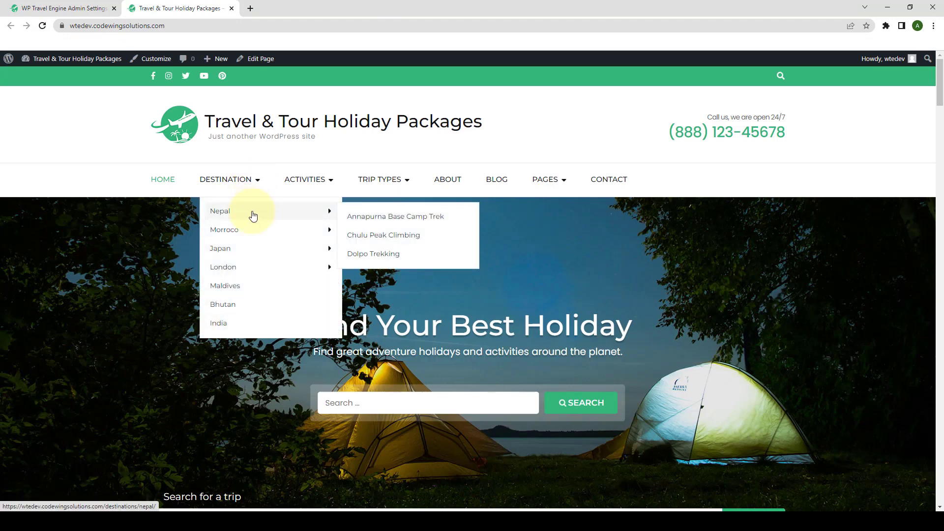
click(374, 218)
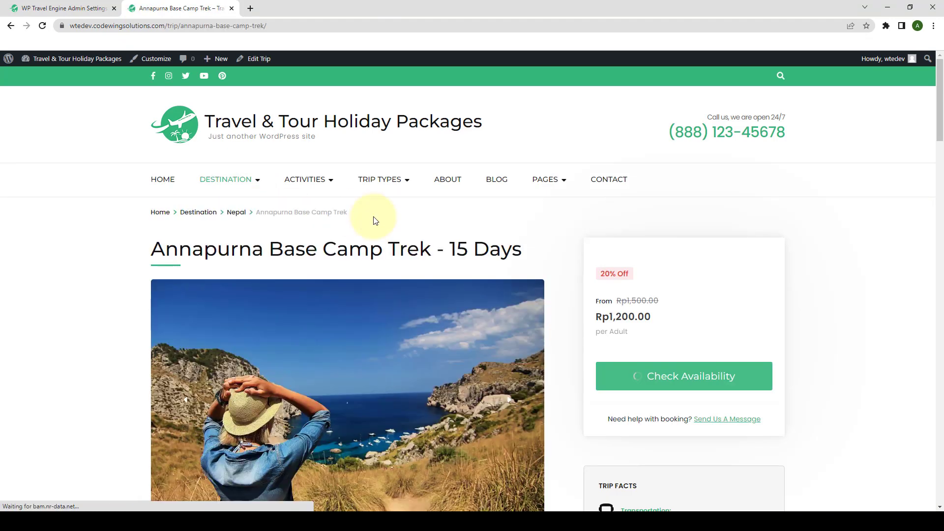
Book the trek for June 24, 2022 with 3 adults and proceed to checkout.
scroll(597, 246, down, 4)
click(676, 181)
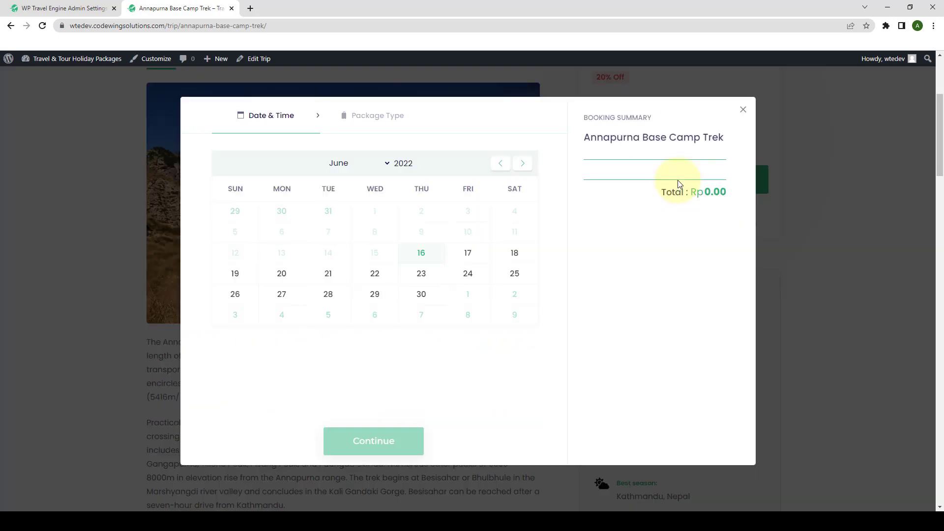
click(468, 273)
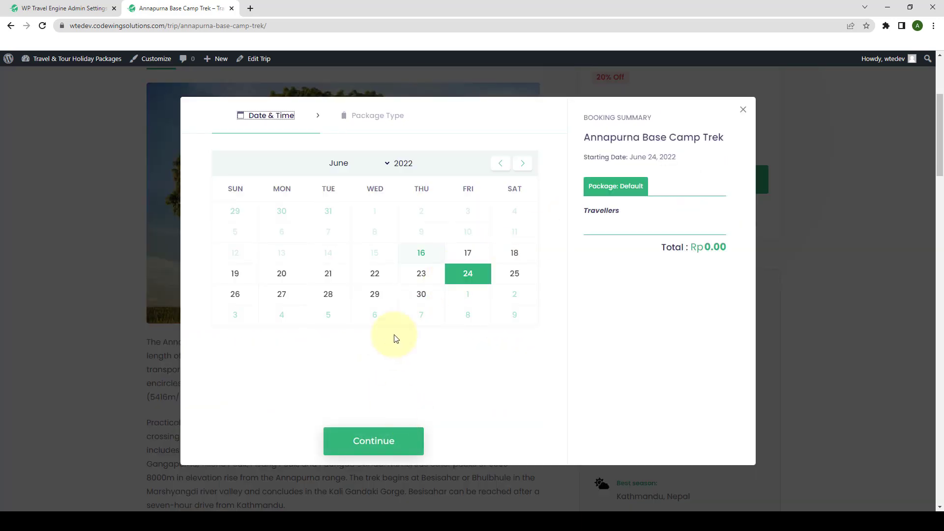
click(374, 440)
click(511, 210)
click(510, 211)
click(509, 213)
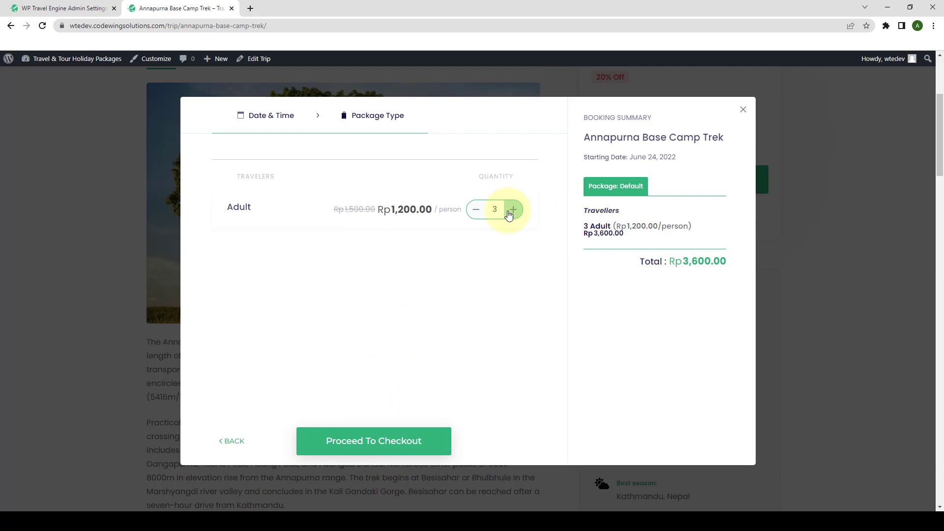
click(398, 442)
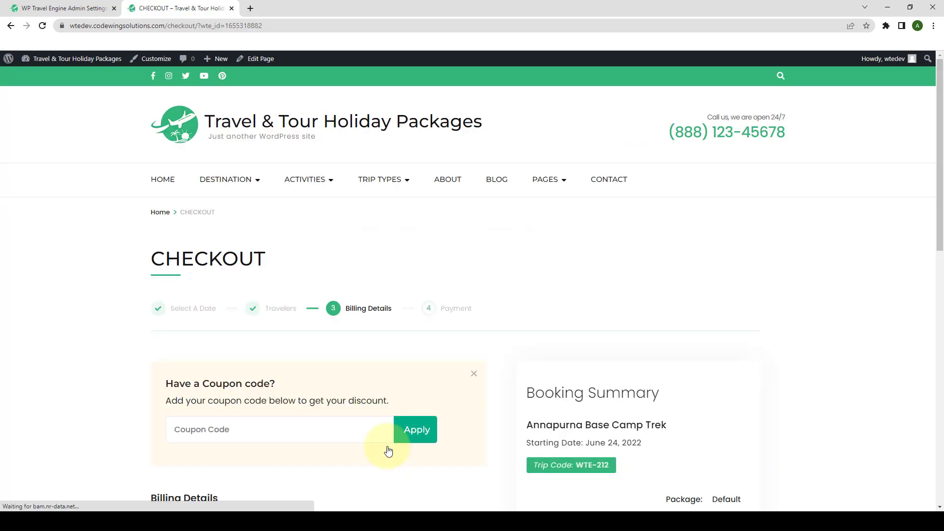
Select Midtrans as the checkout payment method.
scroll(373, 416, down, 8)
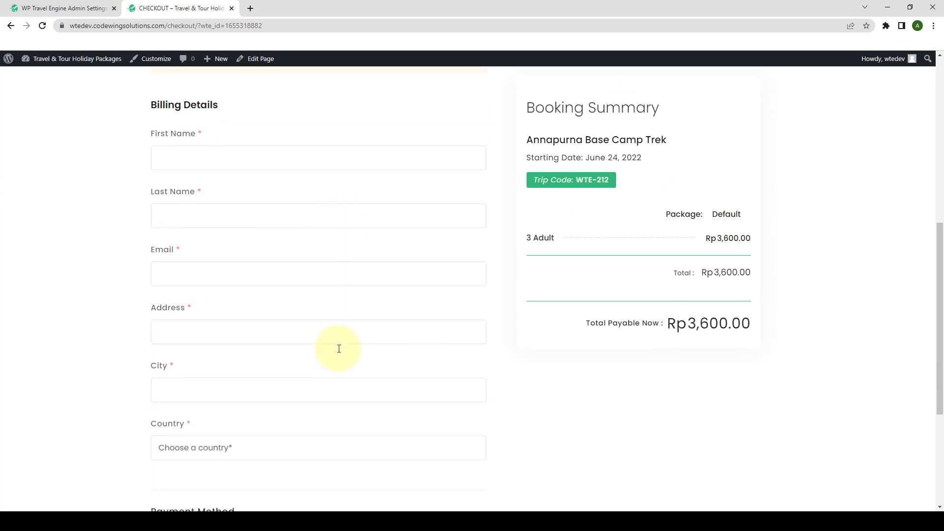
scroll(339, 348, down, 4)
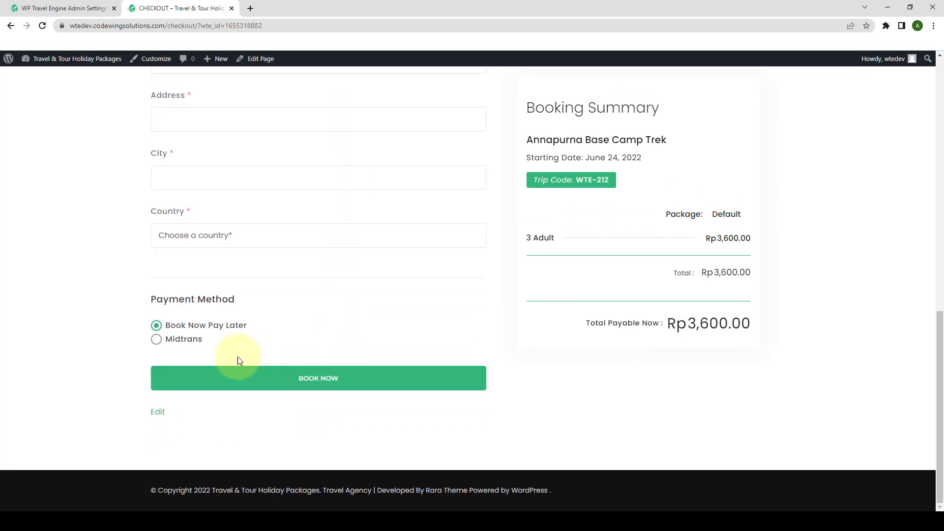
click(156, 339)
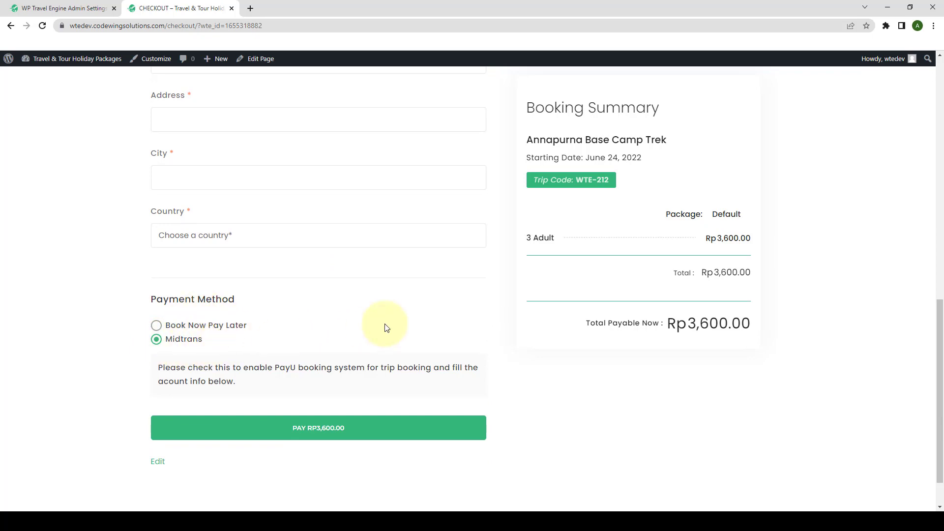
Autofill the billing details with United States (US) as country and pay Rp3,600.00.
scroll(386, 328, up, 4)
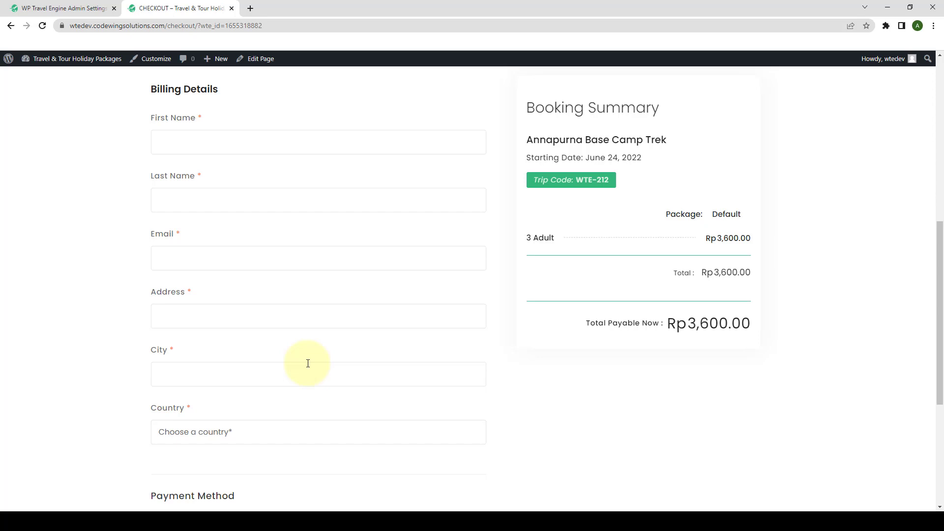
click(283, 137)
click(222, 194)
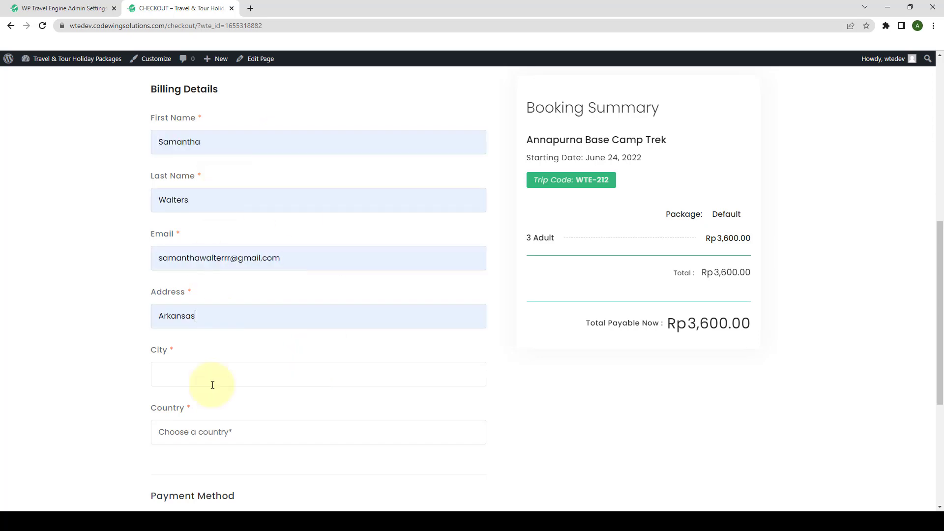
click(213, 431)
click(213, 415)
scroll(213, 415, down, 4)
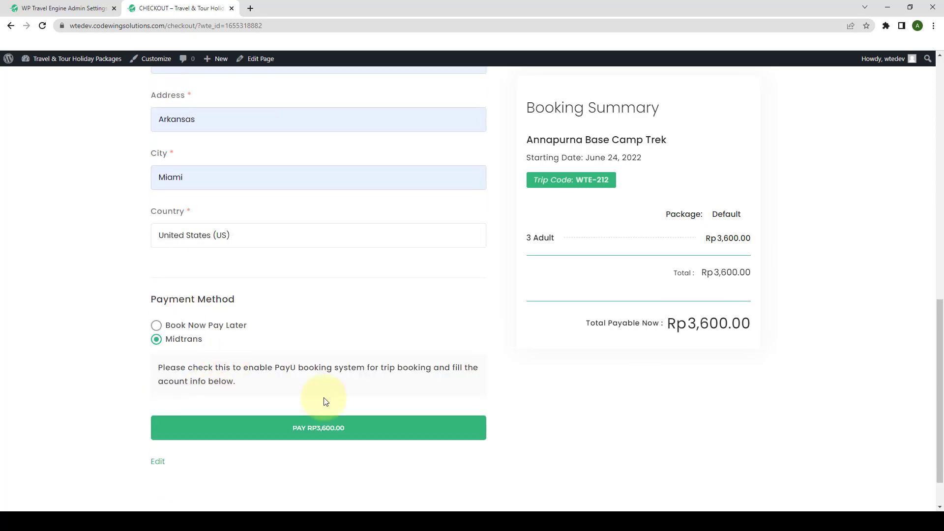
click(314, 432)
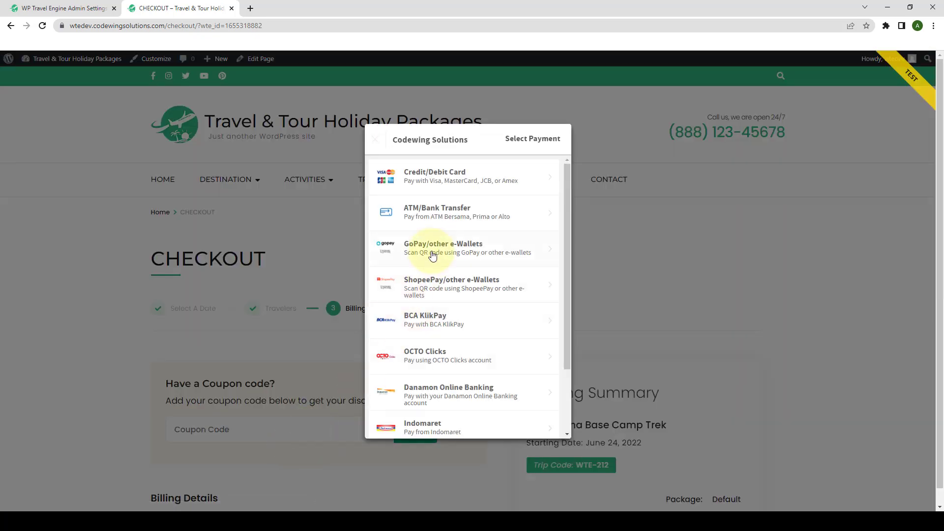
Scroll through the Midtrans Select Payment list down to Akulaku and back to the top.
scroll(467, 354, down, 2)
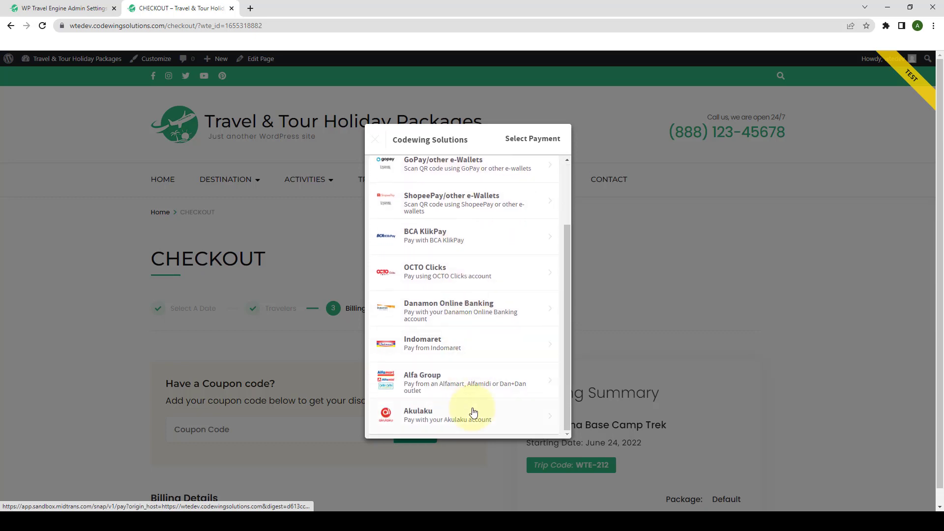
scroll(473, 393, up, 2)
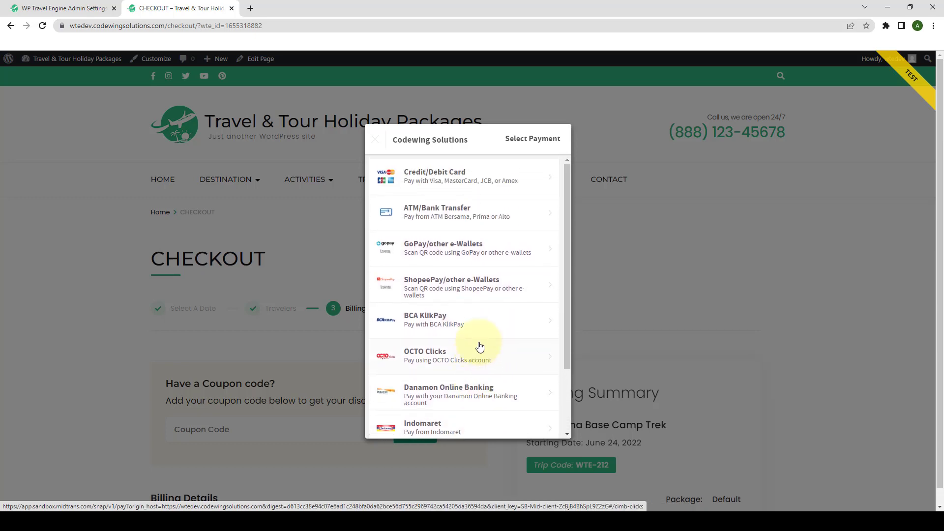